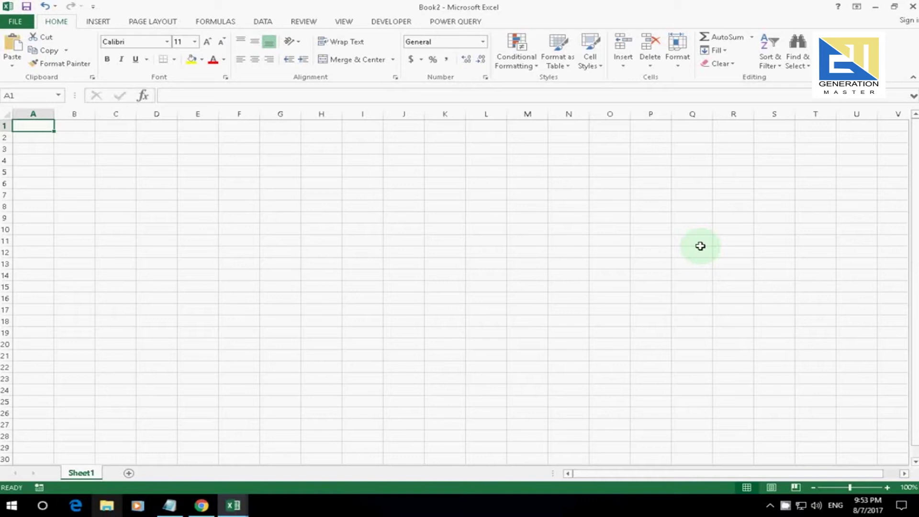
- Save the blank workbook in Documents as 'timer', an Excel Macro-Enabled Workbook
{"action": "left_click", "coordinate": [15, 21]}
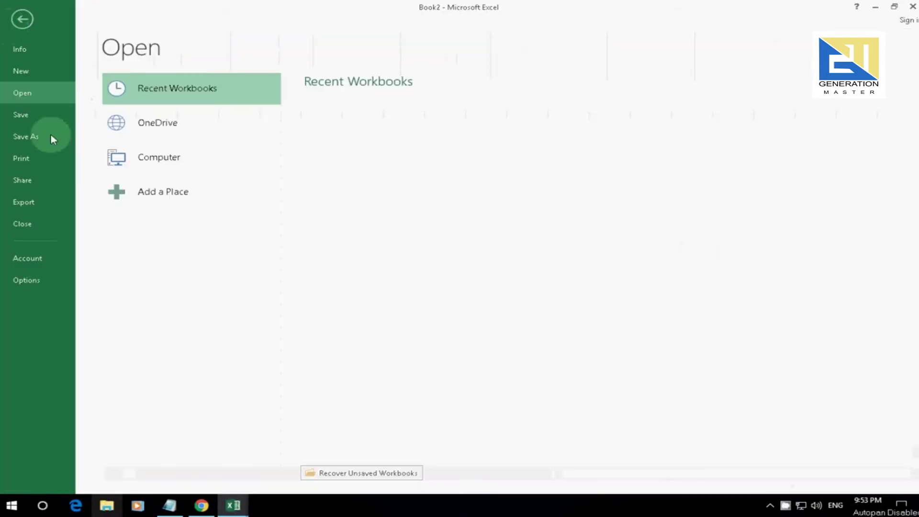
{"action": "left_click", "coordinate": [34, 140]}
{"action": "left_click", "coordinate": [243, 115]}
{"action": "left_click", "coordinate": [372, 253]}
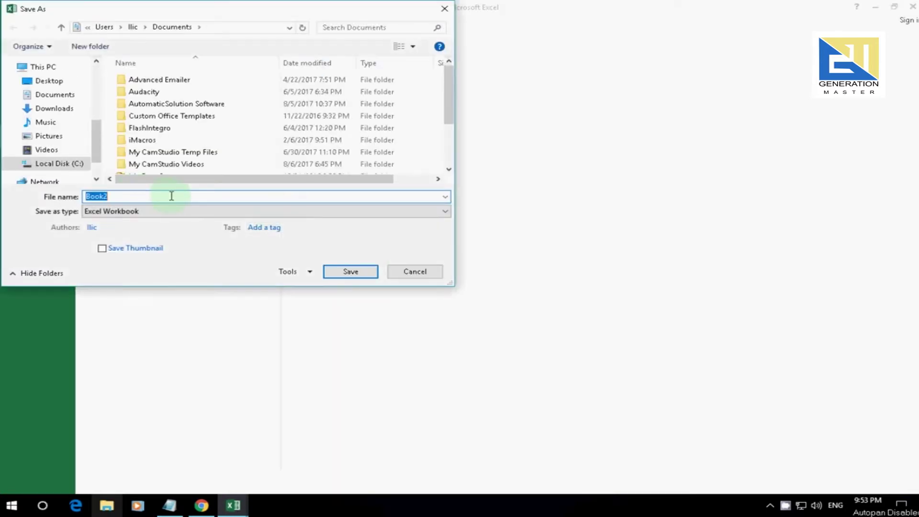
{"action": "type", "text": "time"}
{"action": "left_click", "coordinate": [199, 211]}
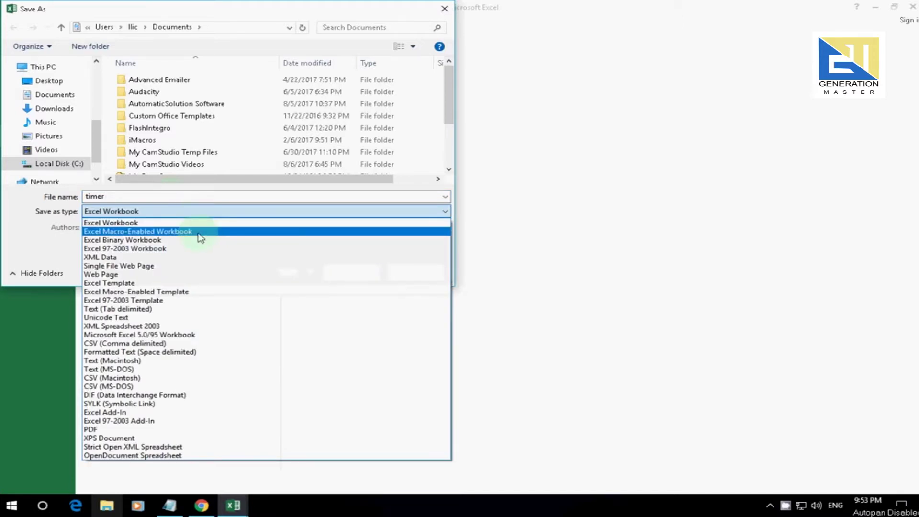
{"action": "left_click", "coordinate": [198, 234]}
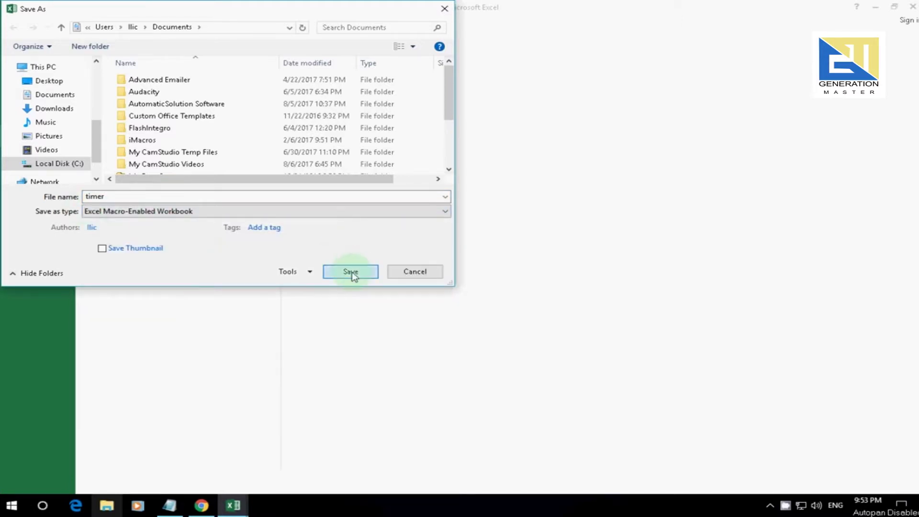
{"action": "left_click", "coordinate": [350, 272]}
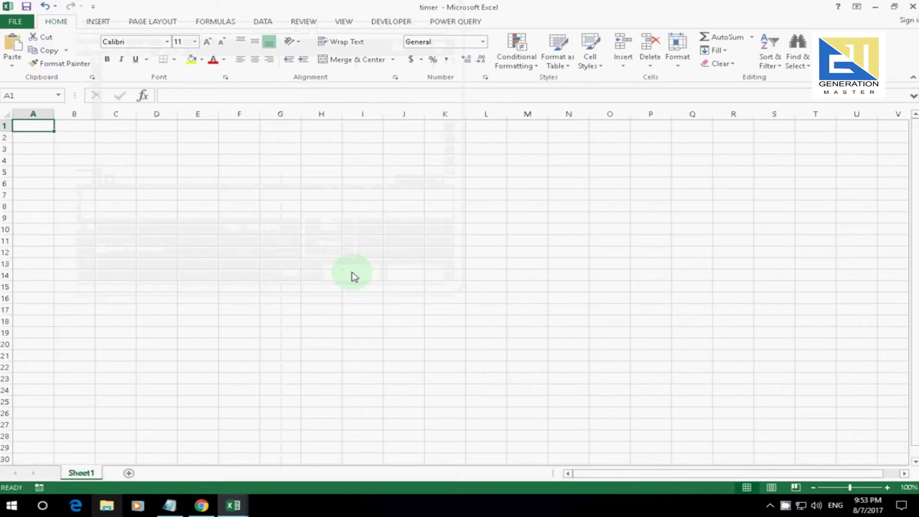
{"action": "left_click", "coordinate": [115, 150]}
- Enter the labels 'Enter time' in C3 and 'Now' in C5
{"action": "type", "text": "Enter"}
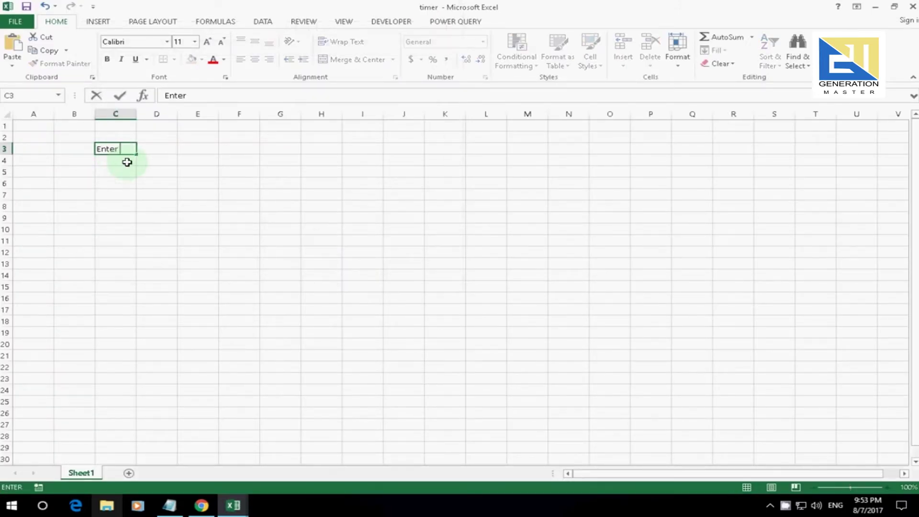
{"action": "type", "text": " time"}
{"action": "left_click", "coordinate": [127, 162]}
{"action": "key", "text": "Return"}
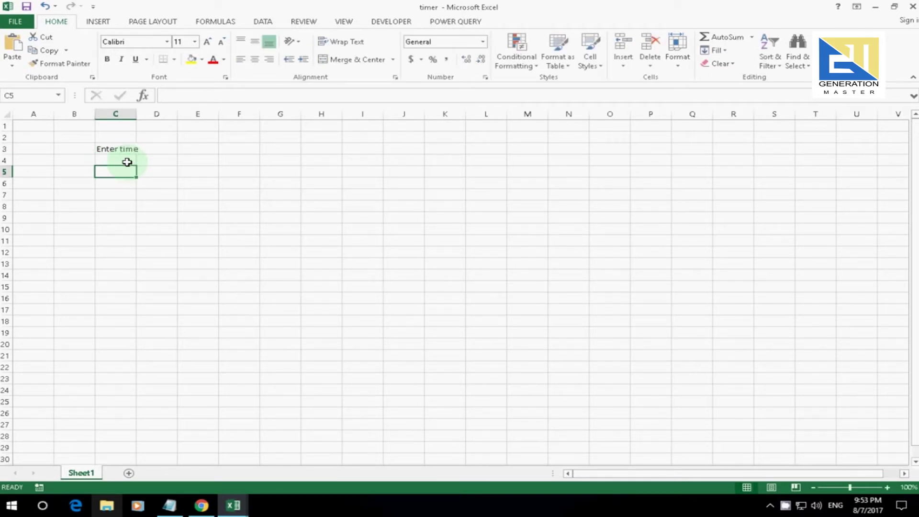
{"action": "type", "text": "Now"}
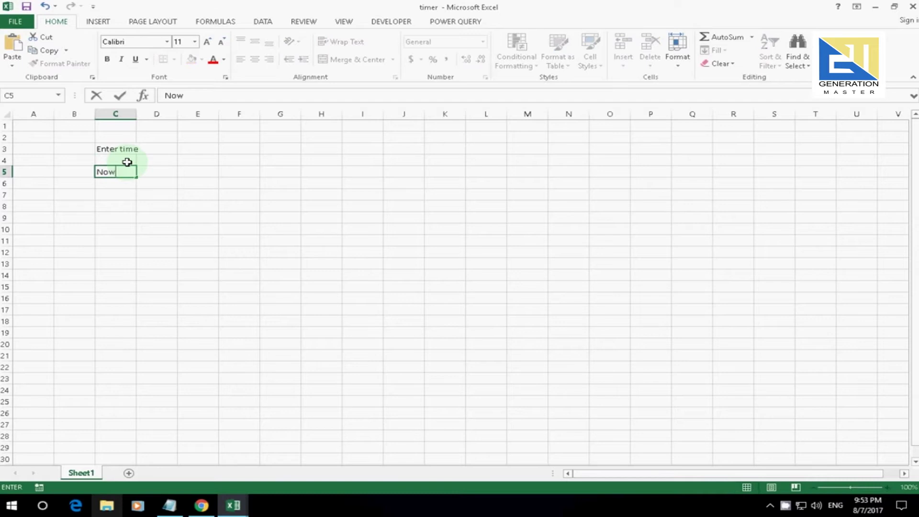
{"action": "key", "text": "Return"}
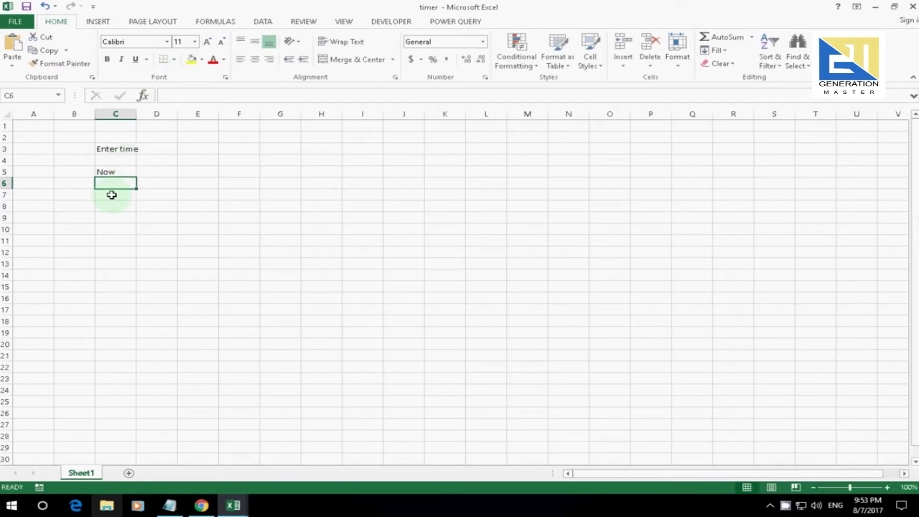
- Format the C3:C5 labels as bold, right-aligned Arial Black 14
{"action": "left_click_drag", "start_coordinate": [115, 151], "coordinate": [117, 171]}
{"action": "left_click", "coordinate": [108, 59]}
{"action": "left_click", "coordinate": [166, 42]}
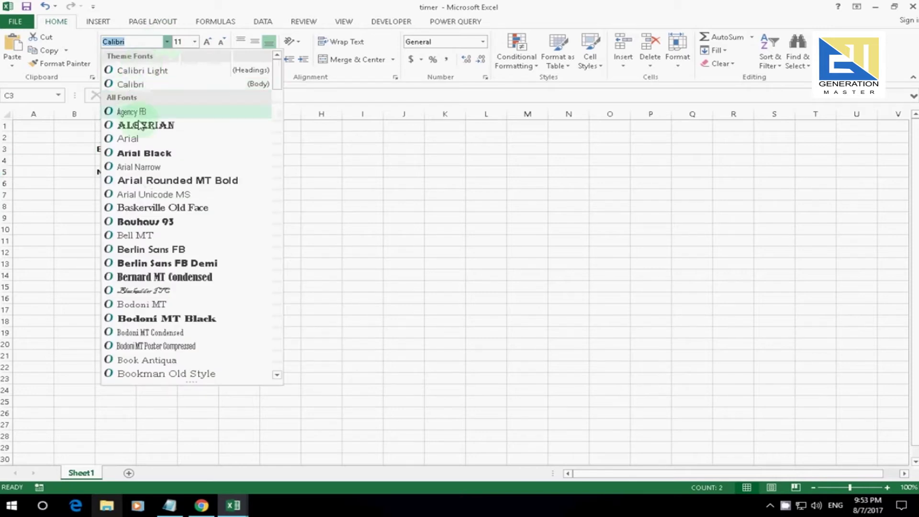
{"action": "left_click", "coordinate": [146, 157]}
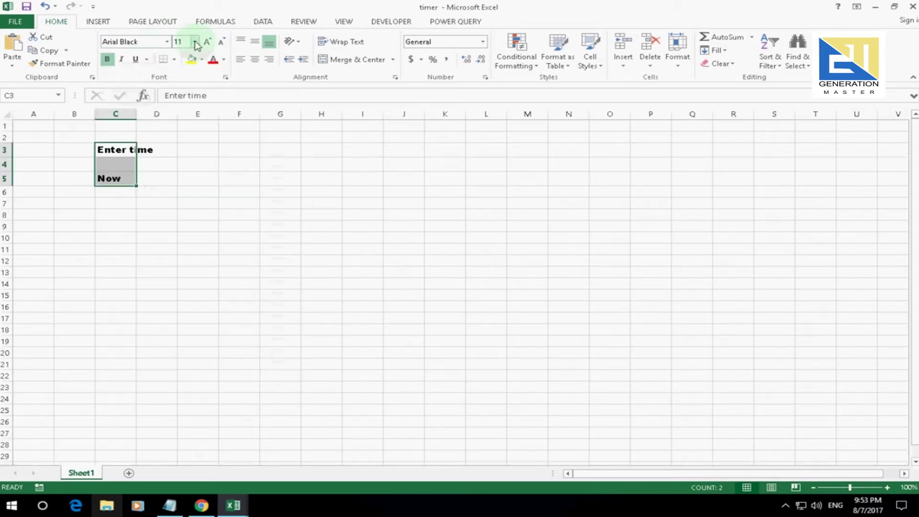
{"action": "left_click", "coordinate": [194, 41]}
{"action": "left_click", "coordinate": [183, 110]}
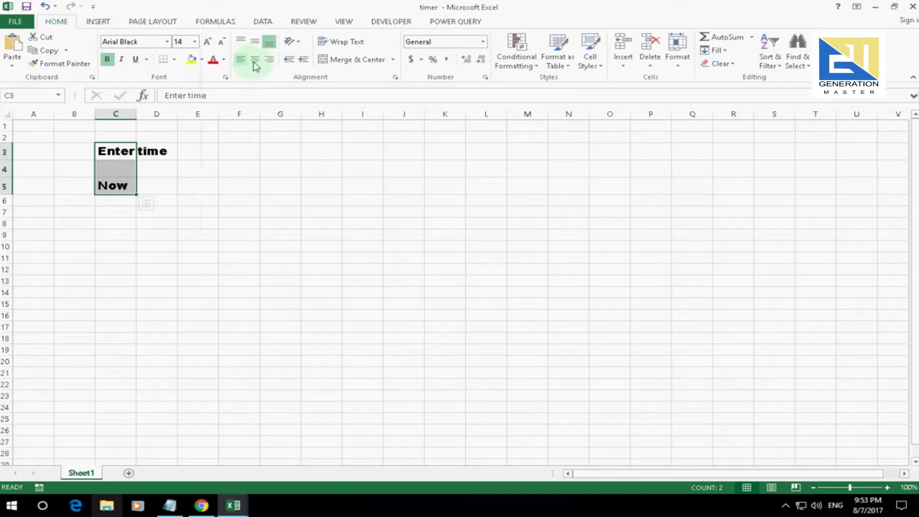
{"action": "left_click", "coordinate": [269, 59]}
- Put thick box borders around cells D3 and D5
{"action": "left_click", "coordinate": [166, 152]}
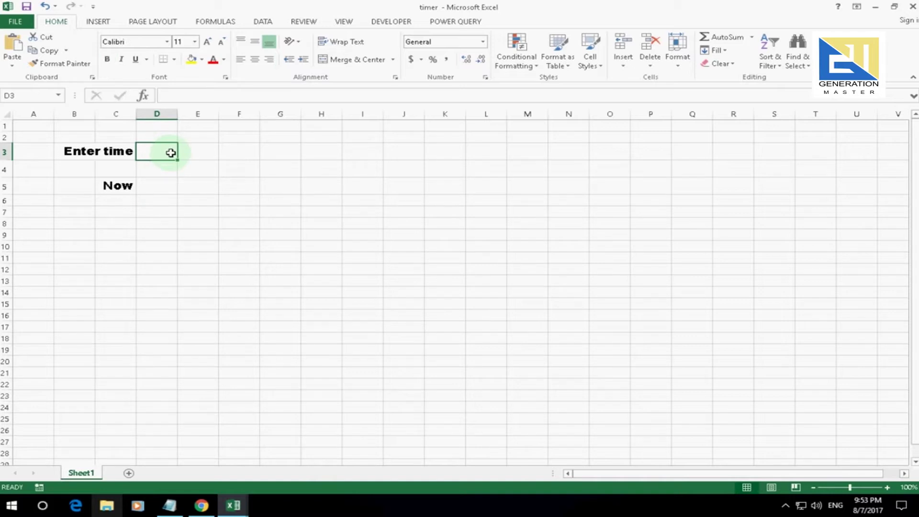
{"action": "left_click", "coordinate": [174, 186]}
{"action": "left_click", "coordinate": [166, 152]}
{"action": "left_click", "coordinate": [174, 59]}
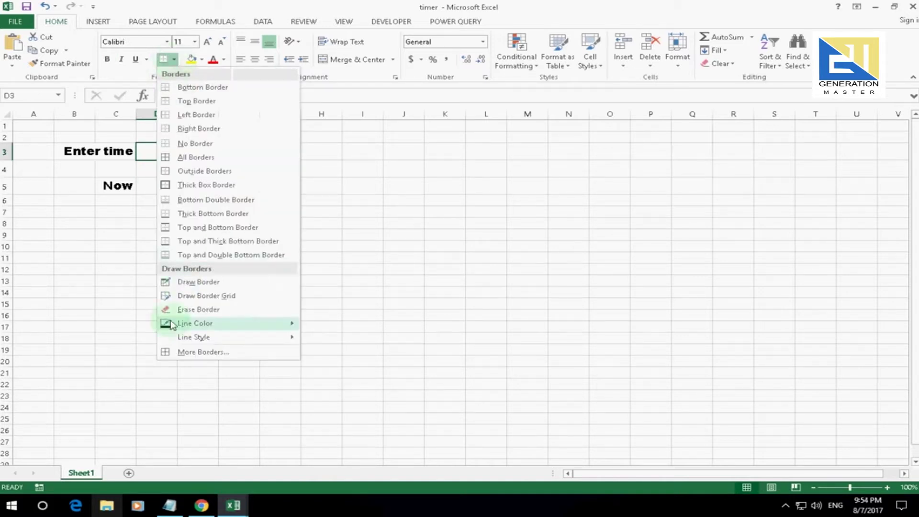
{"action": "left_click", "coordinate": [178, 186]}
{"action": "left_click", "coordinate": [160, 186]}
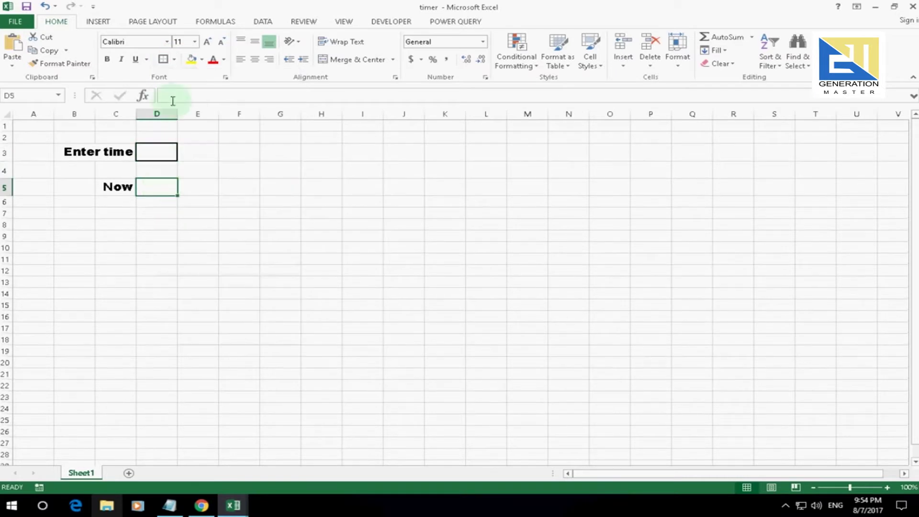
{"action": "left_click", "coordinate": [162, 60]}
{"action": "left_click", "coordinate": [158, 151]}
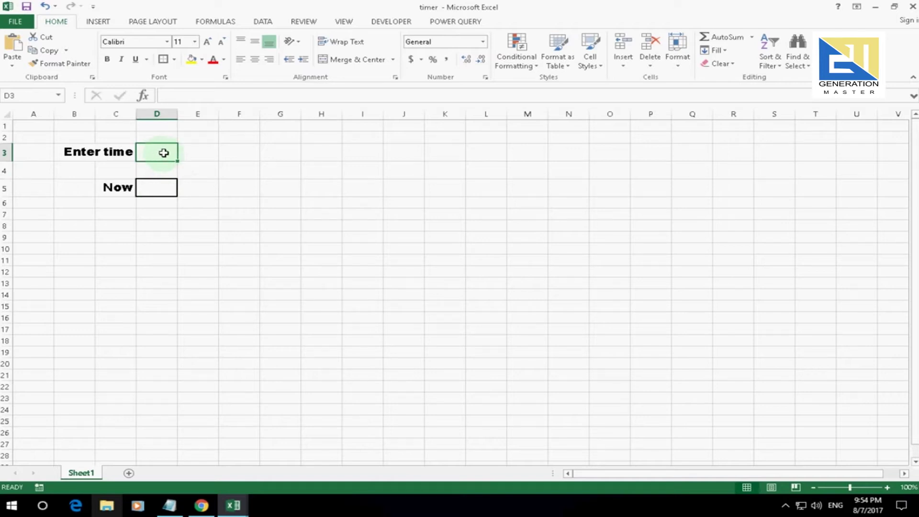
- Enter 0:20 as the time in D3 and 12 as the Now value in D5
{"action": "type", "text": "0:20"}
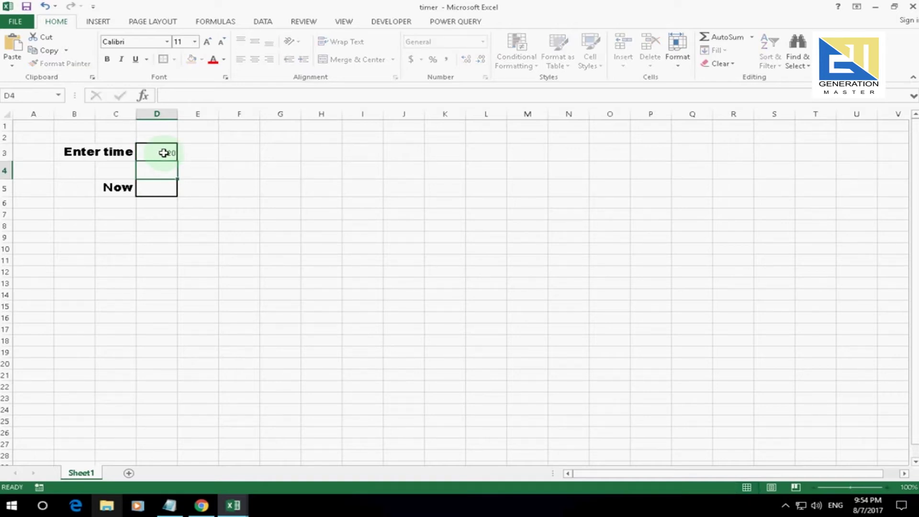
{"action": "key", "text": "Return"}
{"action": "key", "text": "Return"}
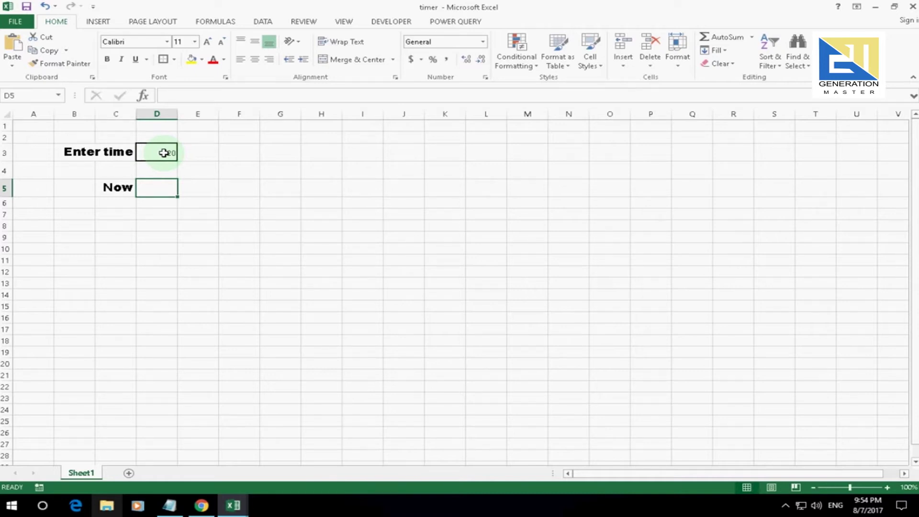
{"action": "type", "text": "12"}
{"action": "key", "text": "Return"}
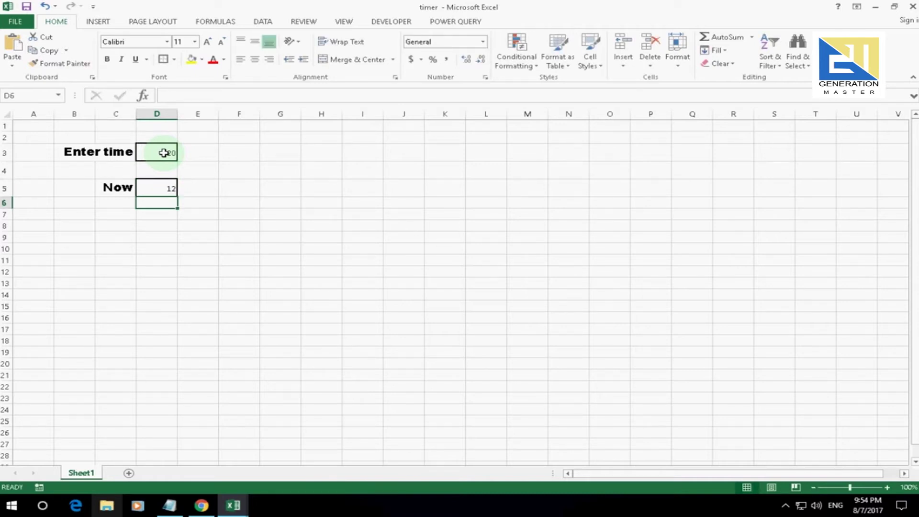
{"action": "left_click", "coordinate": [196, 152]}
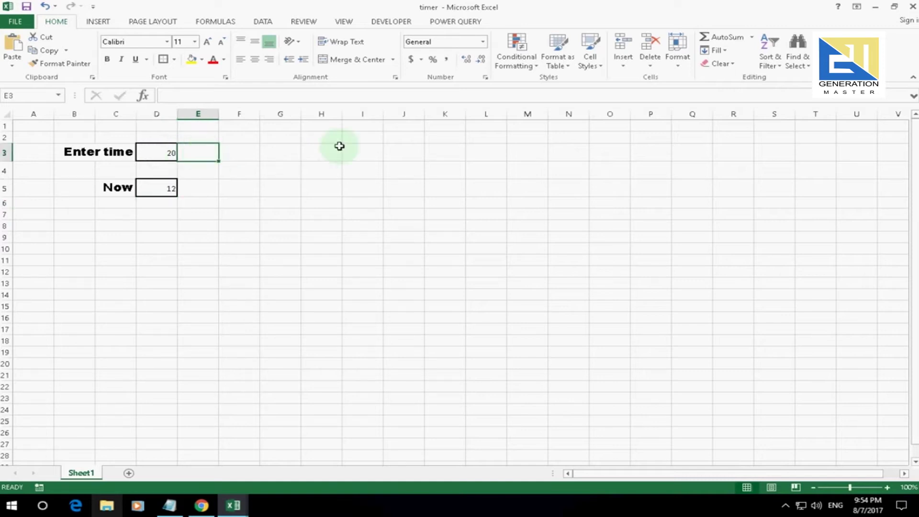
{"action": "left_click", "coordinate": [323, 152]}
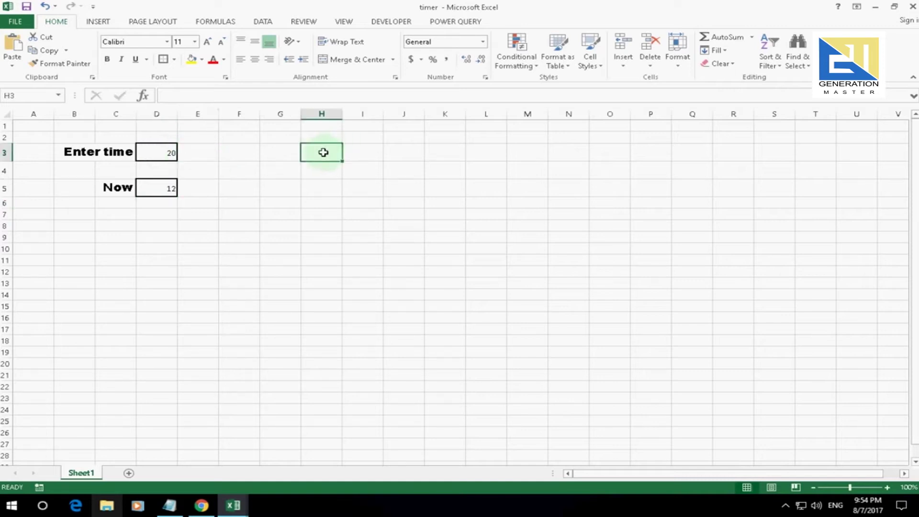
{"action": "left_click", "coordinate": [287, 155]}
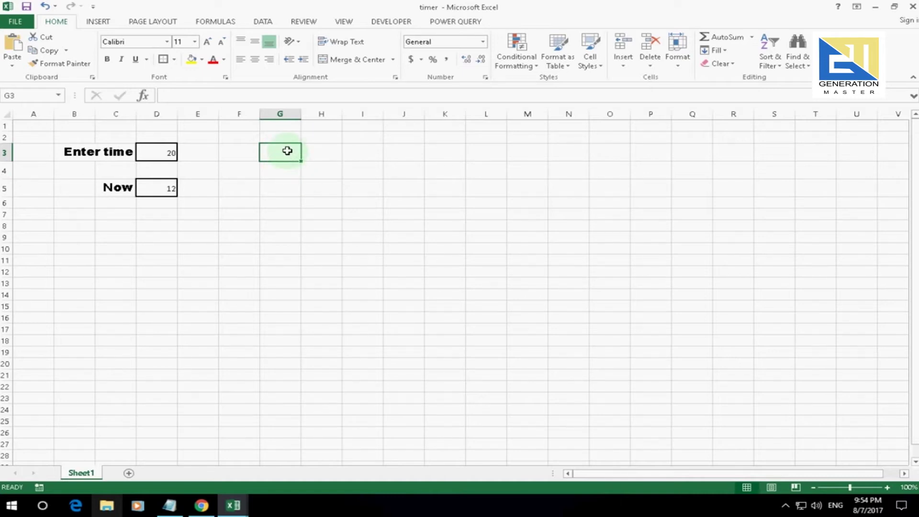
- Enter the formula =D5/D3 in G3, returning 0.6
{"action": "type", "text": "+"}
{"action": "key", "text": "Escape"}
{"action": "type", "text": "="}
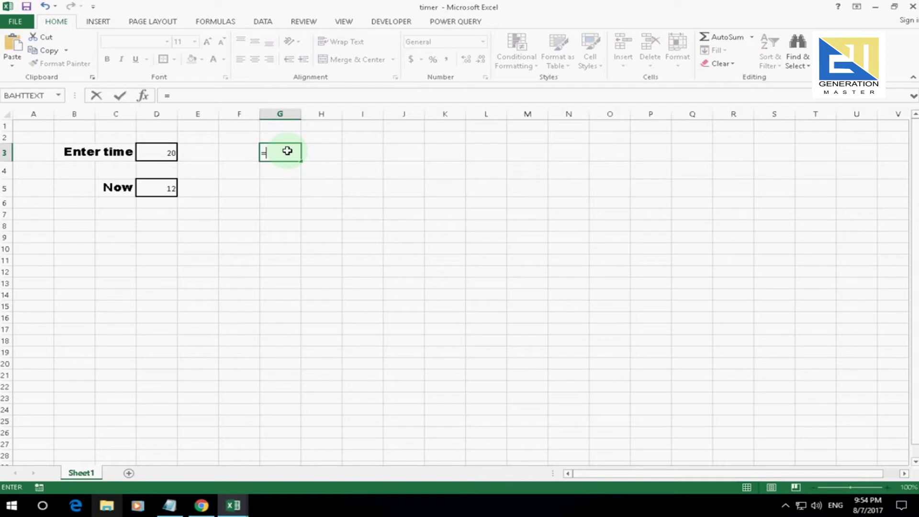
{"action": "left_click", "coordinate": [167, 195]}
{"action": "type", "text": "/"}
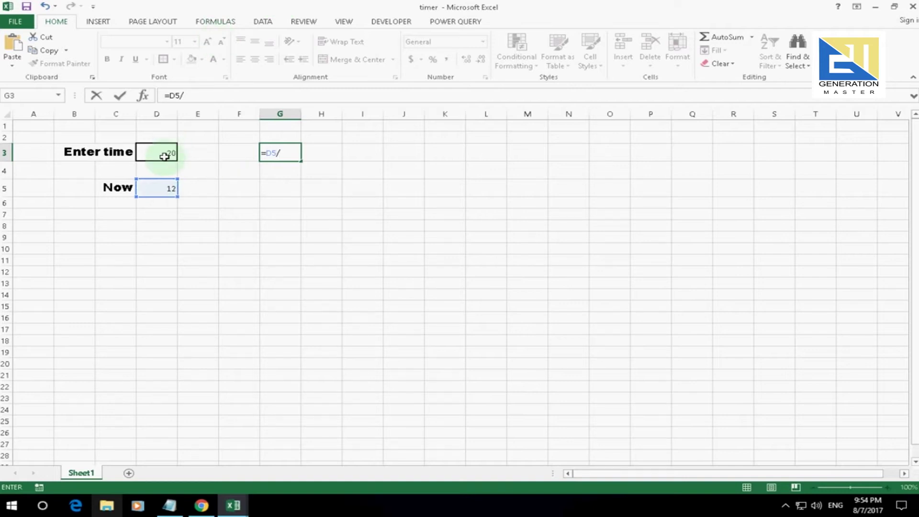
{"action": "left_click", "coordinate": [164, 156]}
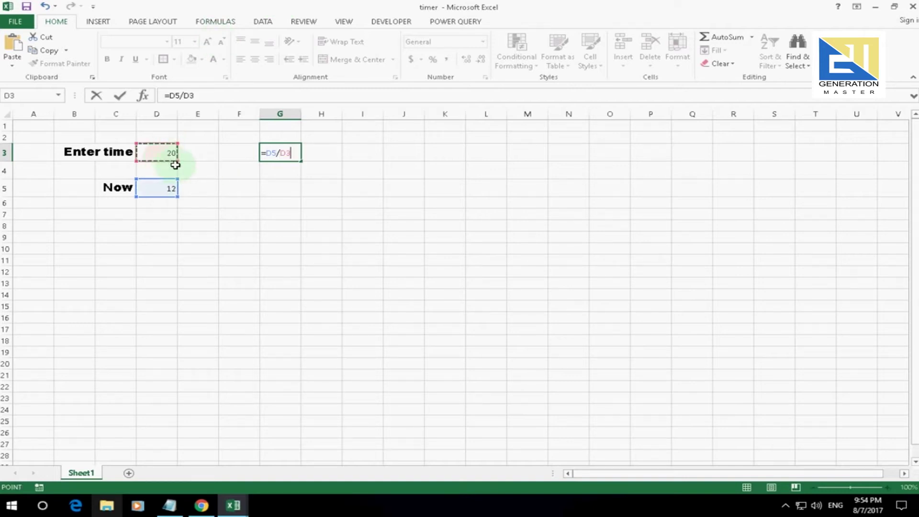
{"action": "key", "text": "Return"}
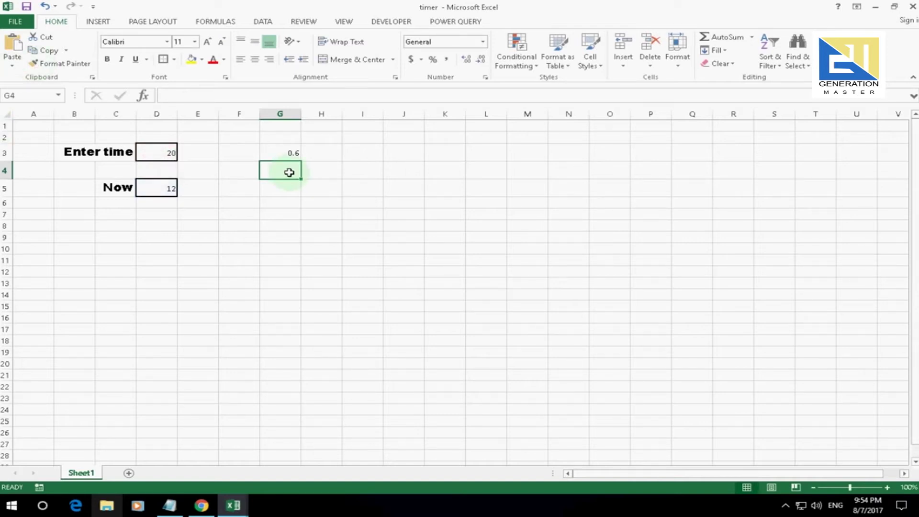
- Enter =1-G3 in G4 for the remaining 0.4, then select G3:G4
{"action": "type", "text": "=1-"}
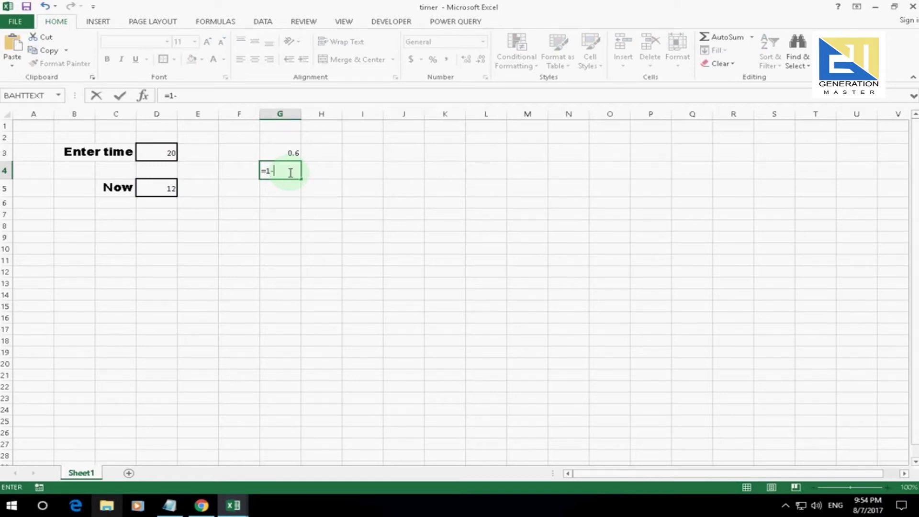
{"action": "left_click", "coordinate": [293, 150]}
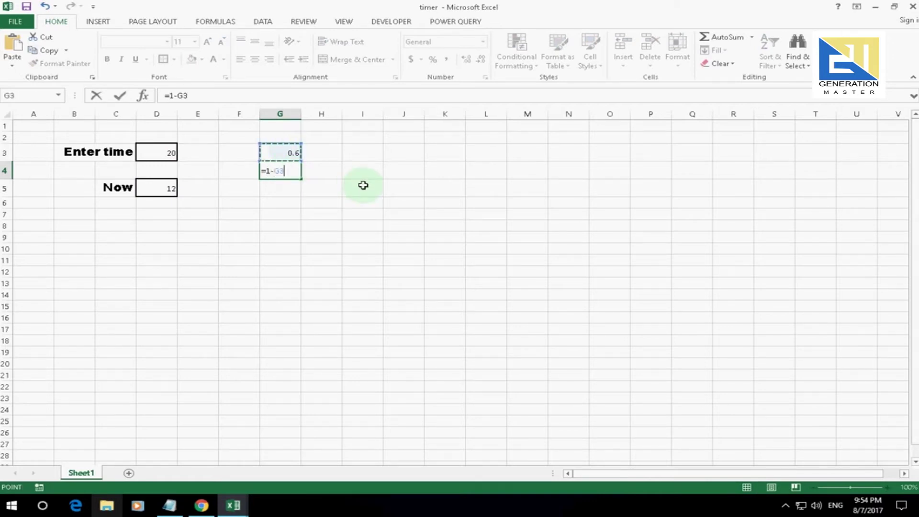
{"action": "key", "text": "Return"}
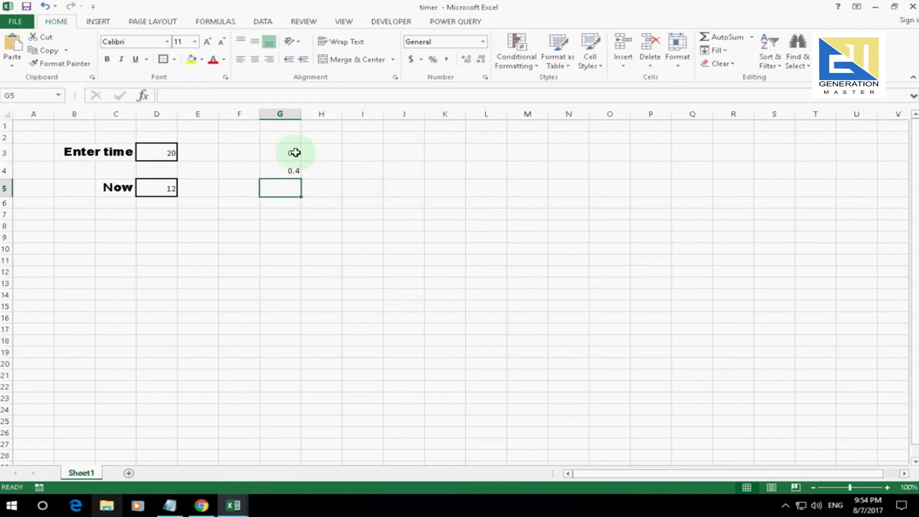
{"action": "left_click", "coordinate": [295, 152]}
{"action": "left_click_drag", "start_coordinate": [299, 167], "coordinate": [298, 173]}
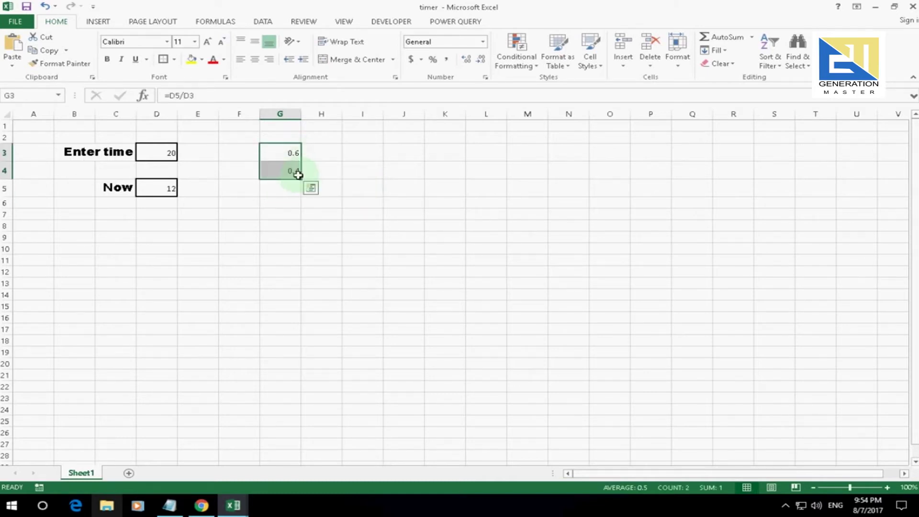
- Format G3:G4 as Percentage (60.00% and 40.00%), then bold the D3:D5 values
{"action": "right_click", "coordinate": [298, 175]}
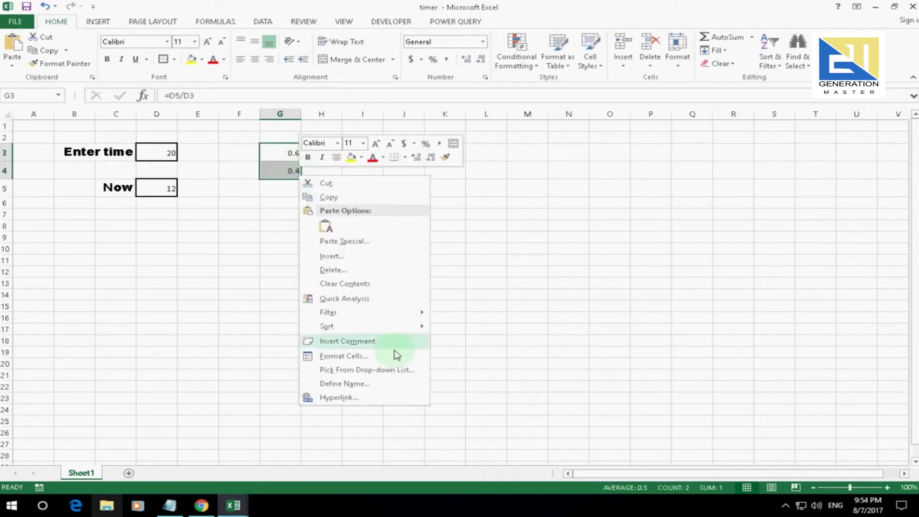
{"action": "left_click", "coordinate": [360, 356]}
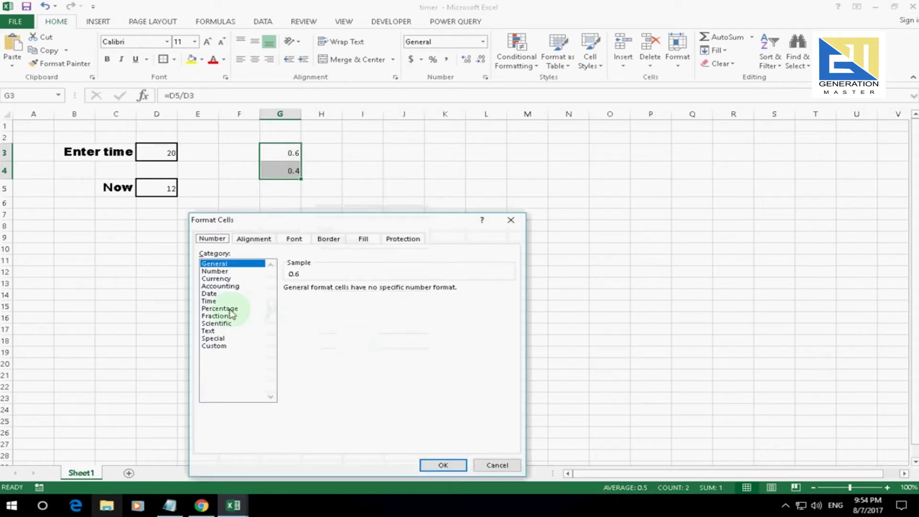
{"action": "left_click", "coordinate": [233, 308]}
{"action": "left_click", "coordinate": [466, 464]}
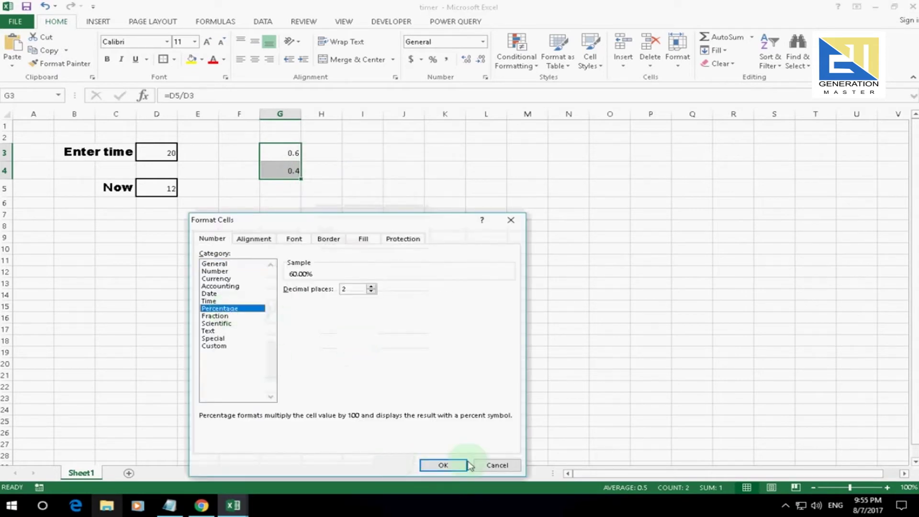
{"action": "left_click", "coordinate": [444, 464]}
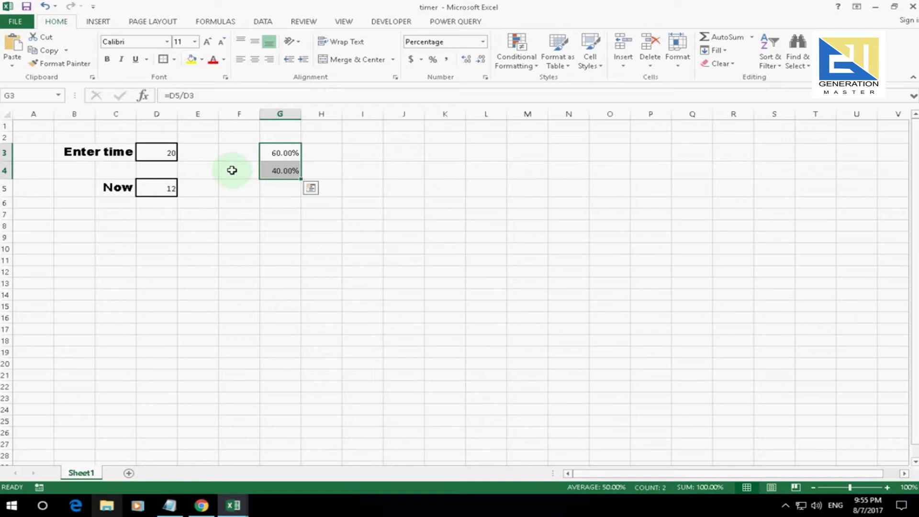
{"action": "left_click_drag", "start_coordinate": [155, 152], "coordinate": [155, 190]}
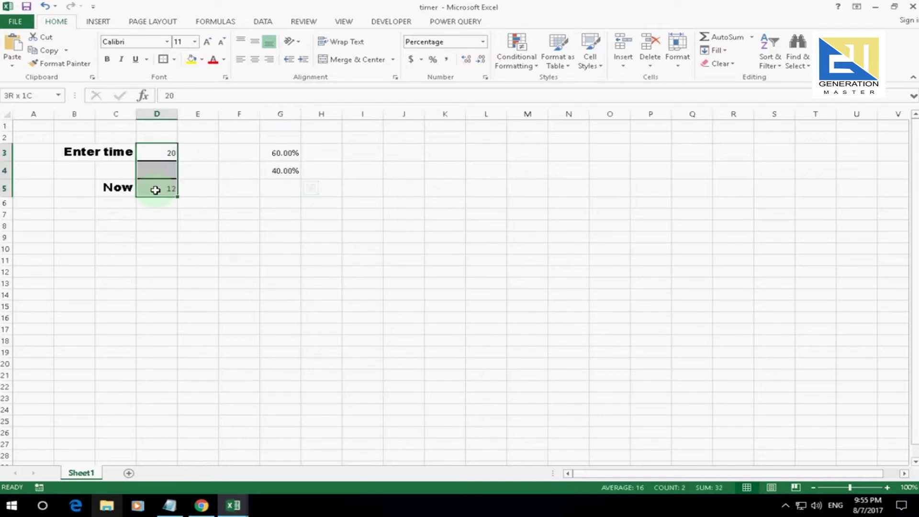
{"action": "left_click", "coordinate": [107, 59]}
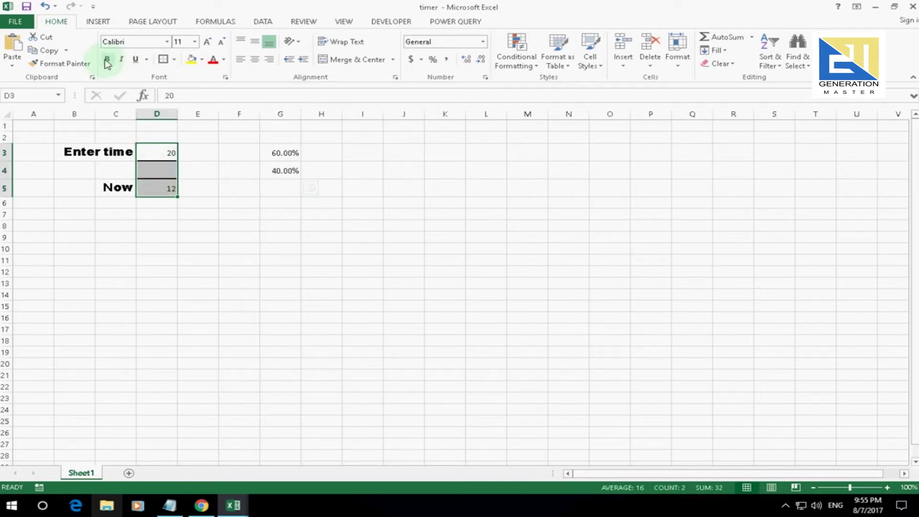
- Set the D3:D5 time values to 14-point Arial Black
{"action": "left_click", "coordinate": [195, 42]}
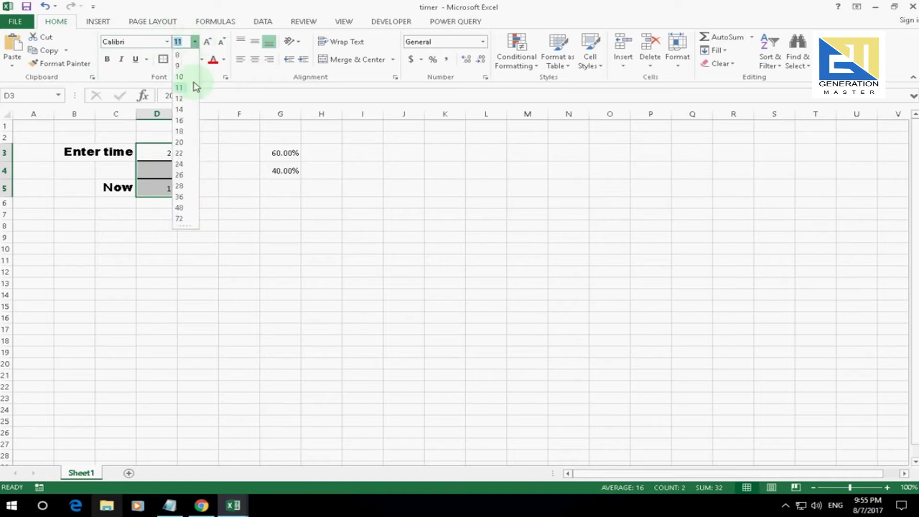
{"action": "left_click", "coordinate": [180, 109]}
{"action": "left_click", "coordinate": [167, 42]}
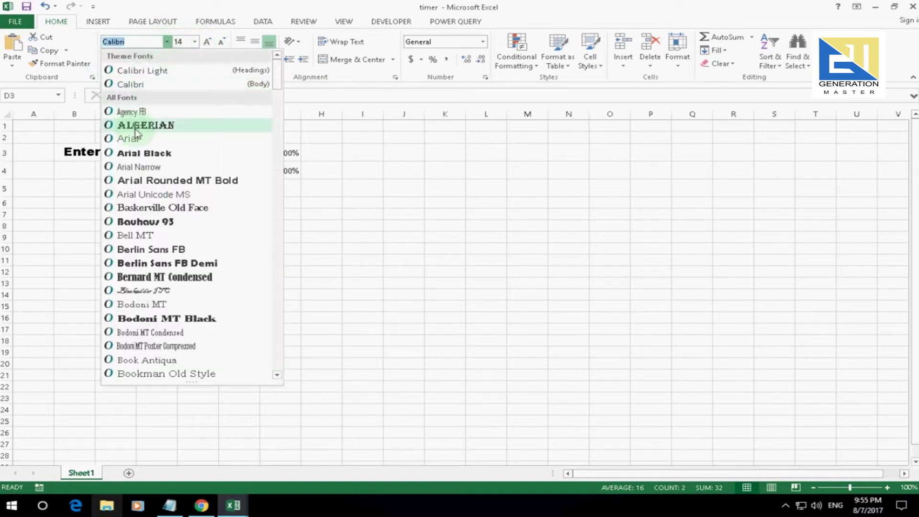
{"action": "left_click", "coordinate": [242, 258]}
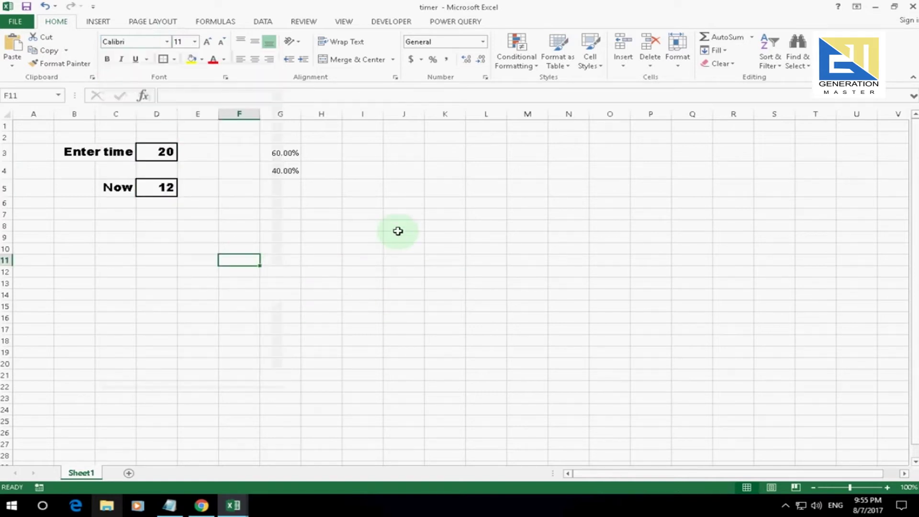
{"action": "left_click", "coordinate": [469, 161]}
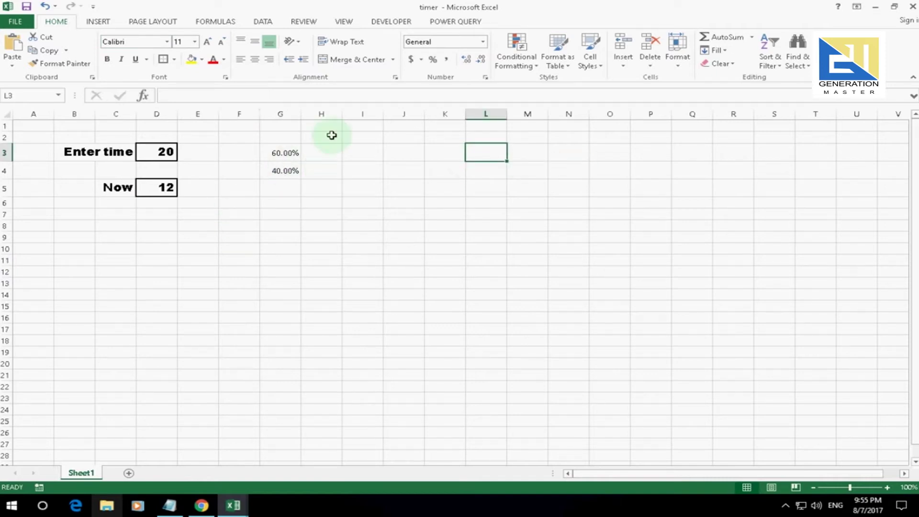
{"action": "left_click_drag", "start_coordinate": [290, 151], "coordinate": [292, 170]}
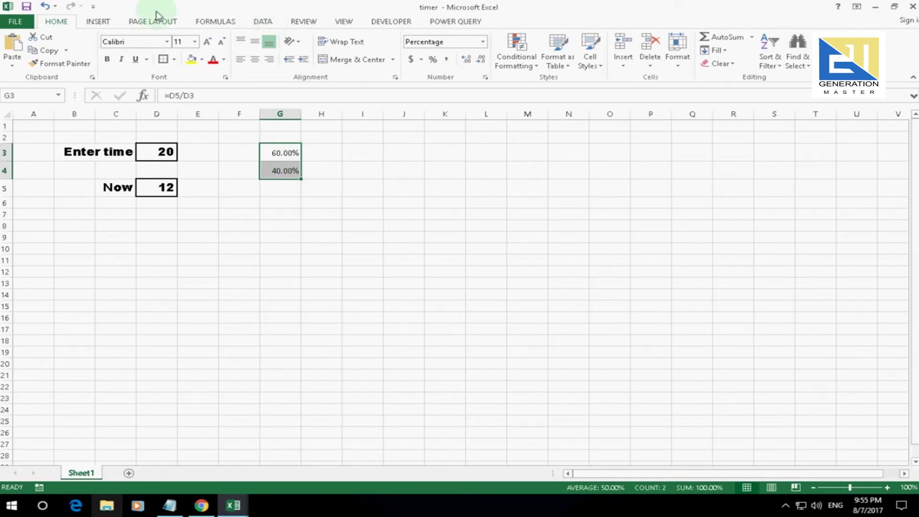
- Insert a 2-D pie chart of the G3:G4 percentages
{"action": "left_click", "coordinate": [99, 24]}
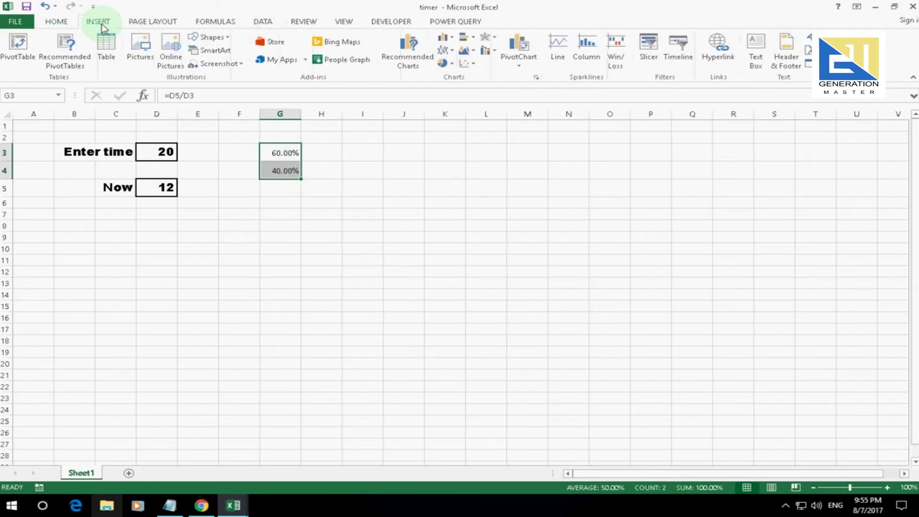
{"action": "left_click", "coordinate": [445, 63]}
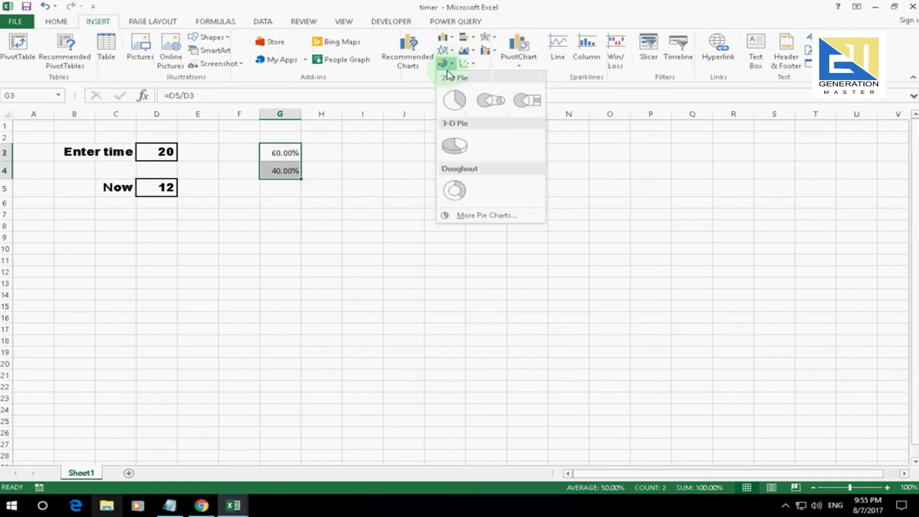
{"action": "left_click", "coordinate": [455, 111]}
- Change the Now value in D5 to 1 so the pie shows 5% versus 95%
{"action": "left_click", "coordinate": [160, 191]}
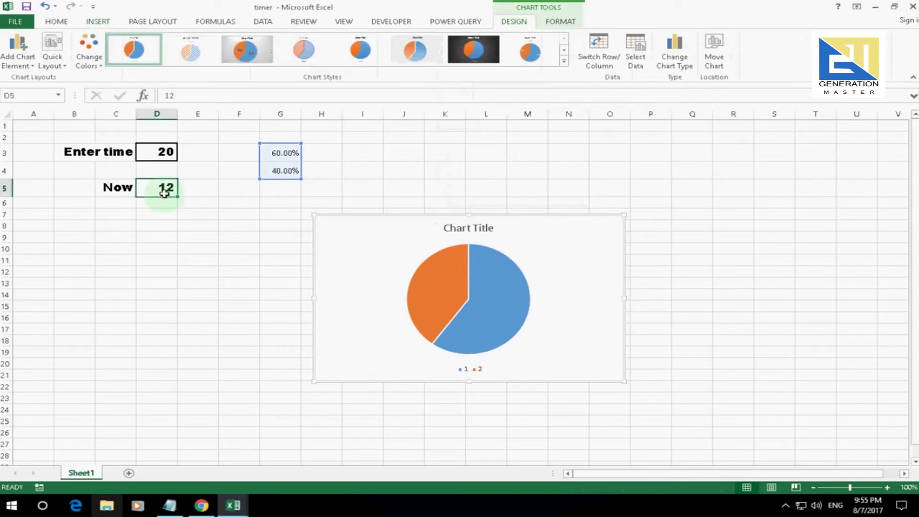
{"action": "type", "text": "1"}
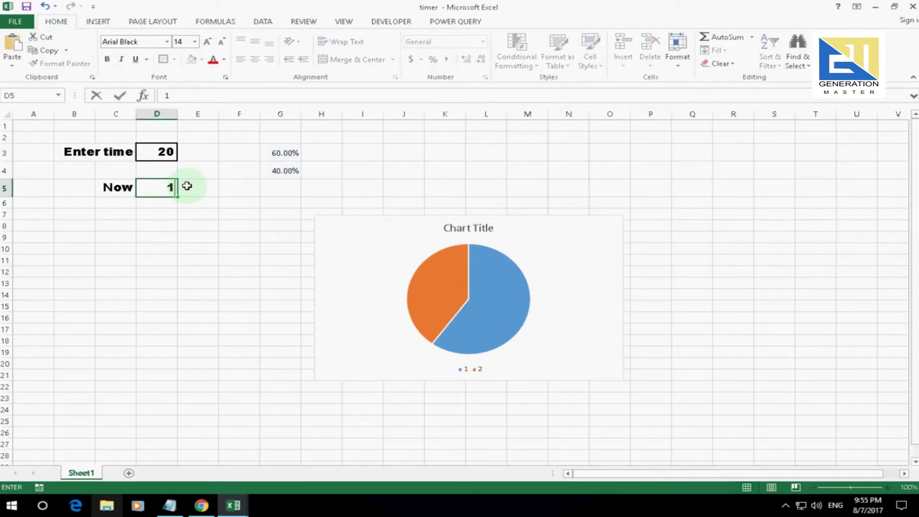
{"action": "key", "text": "Return"}
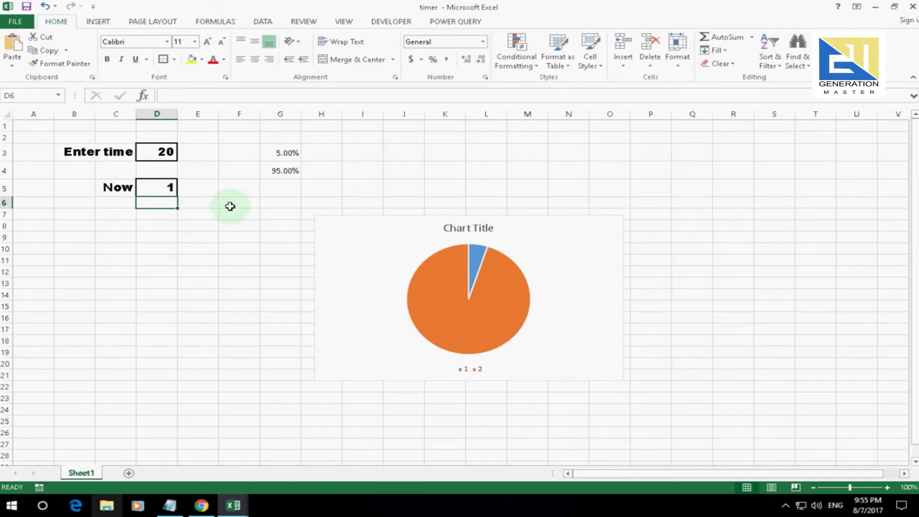
{"action": "left_click", "coordinate": [270, 226]}
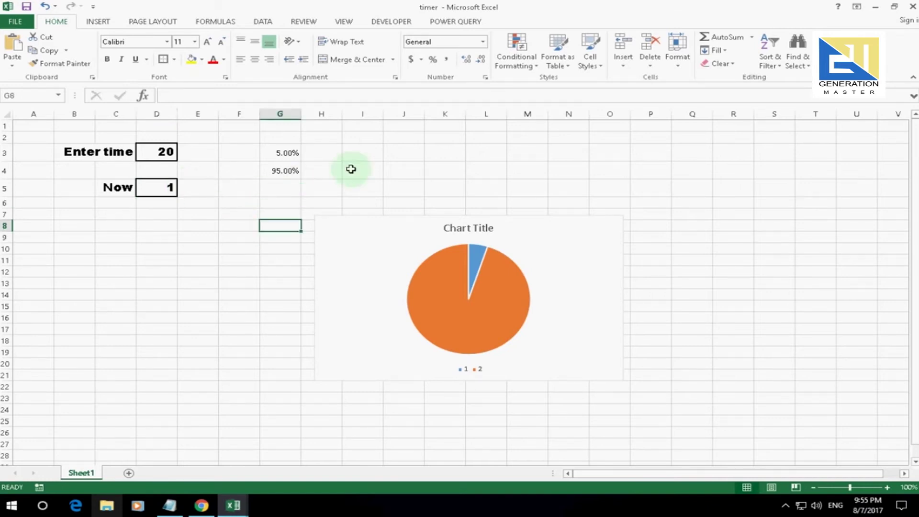
- Draw a Developer form-control button over J3:L5 and create a new macro for it
{"action": "left_click", "coordinate": [400, 151]}
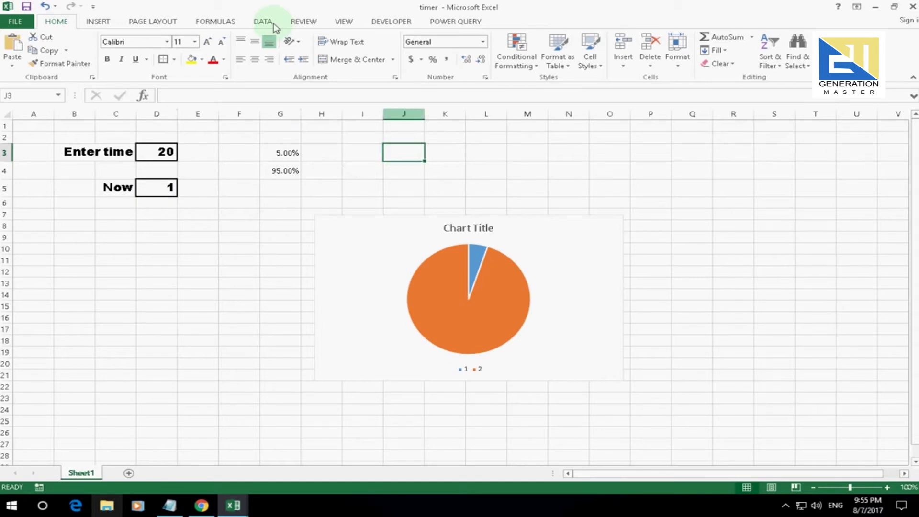
{"action": "left_click", "coordinate": [391, 23]}
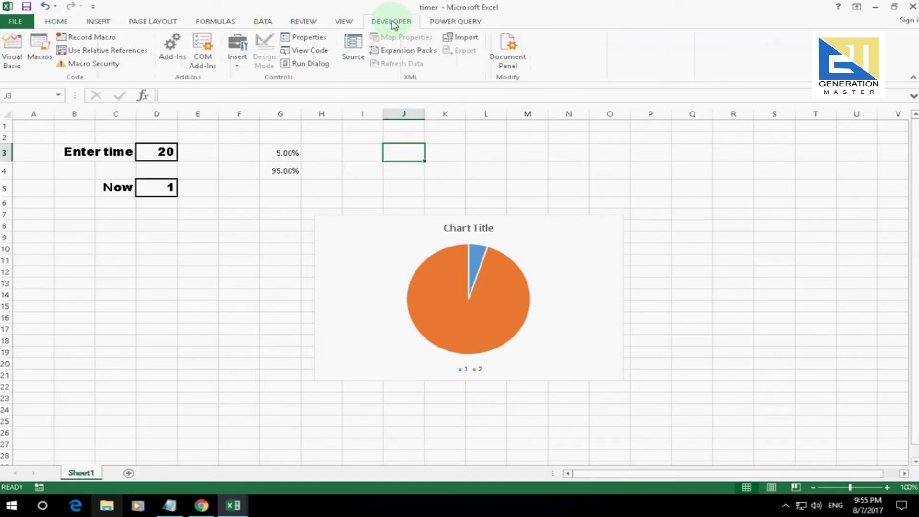
{"action": "left_click", "coordinate": [238, 65]}
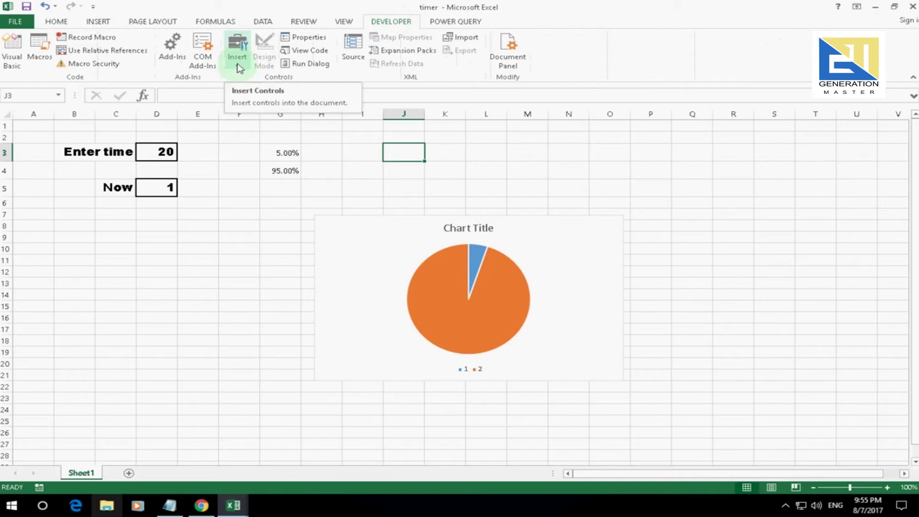
{"action": "left_click", "coordinate": [237, 64]}
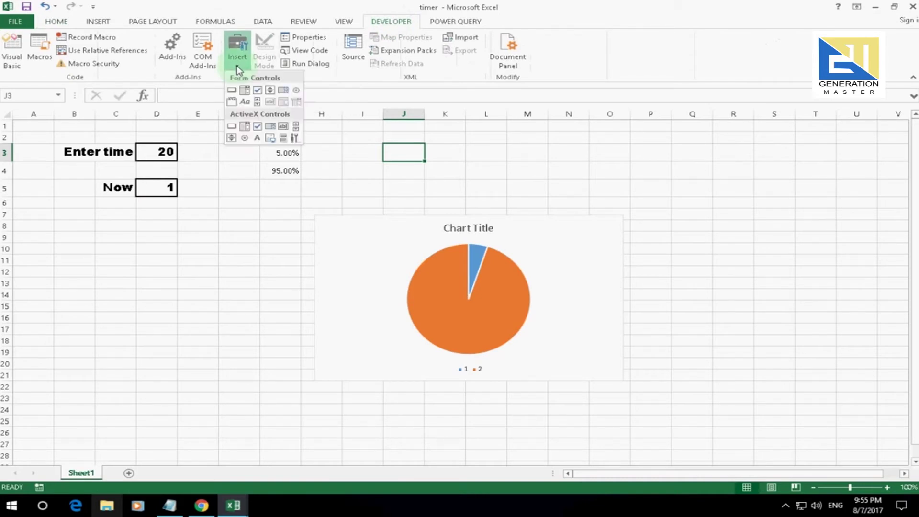
{"action": "left_click", "coordinate": [231, 91]}
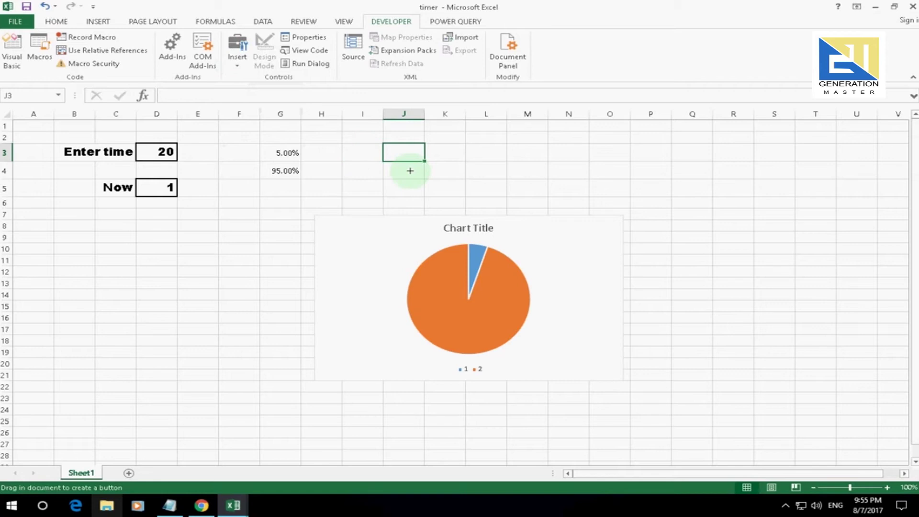
{"action": "left_click_drag", "start_coordinate": [397, 150], "coordinate": [522, 186]}
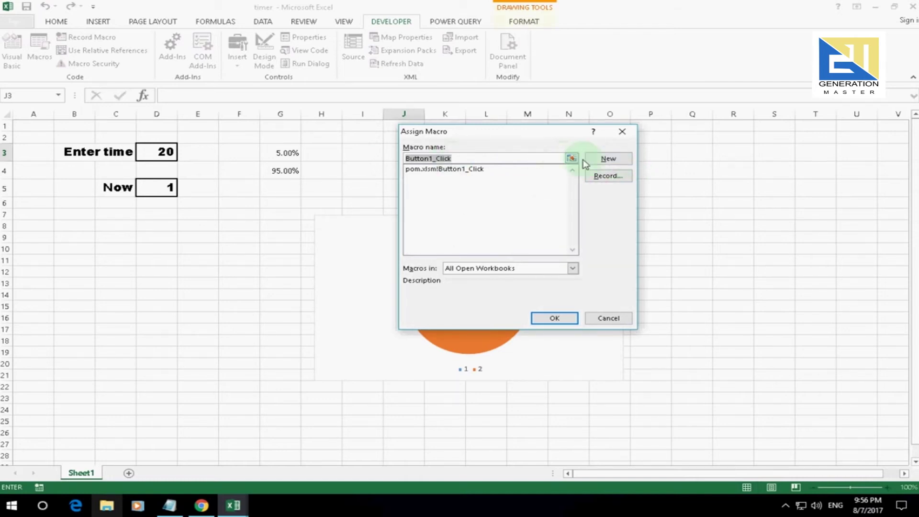
{"action": "left_click", "coordinate": [606, 160]}
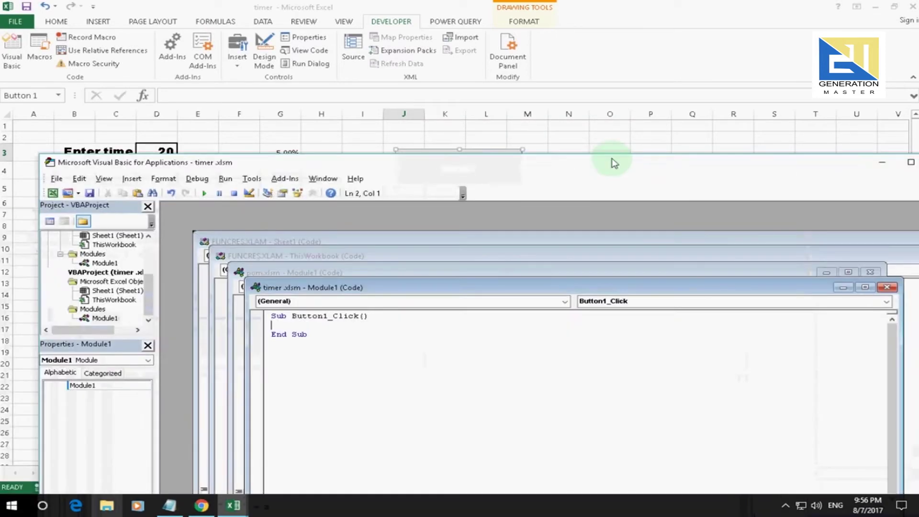
- Initialize the counter with i = 0 in Button1_Click
{"action": "left_click_drag", "start_coordinate": [467, 226], "coordinate": [527, 208]}
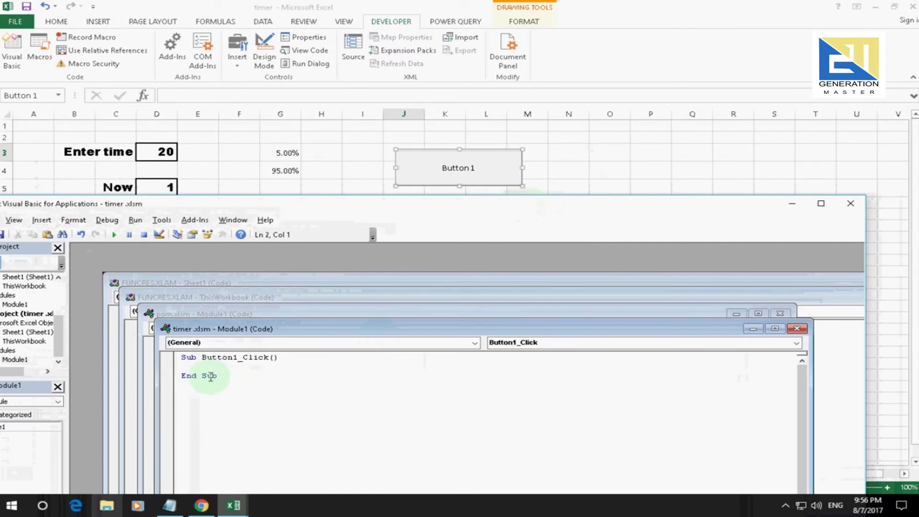
{"action": "type", "text": "i="}
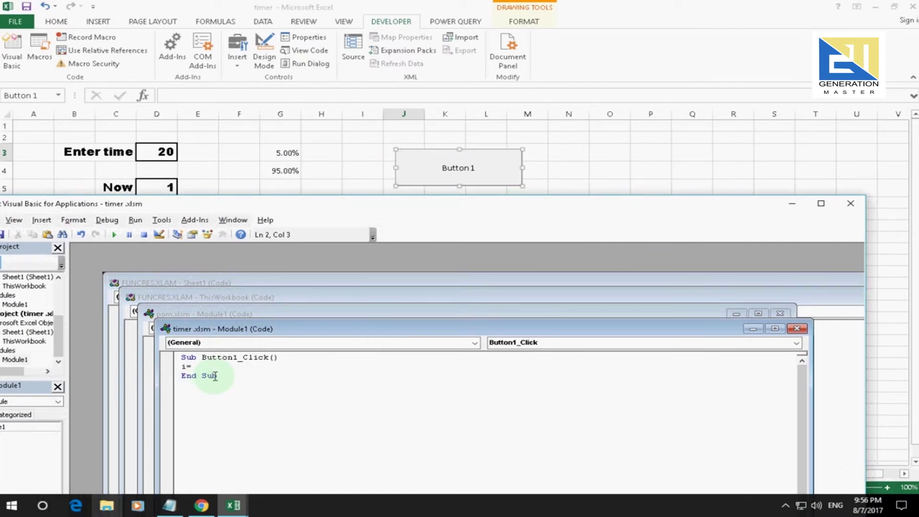
{"action": "type", "text": "0"}
{"action": "key", "text": "BackSpace"}
{"action": "type", "text": "0"}
{"action": "key", "text": "Return"}
- Write the loop header Do While i <= Sheet1.Range("D3") and open blank lines below
{"action": "type", "text": "do "}
{"action": "type", "text": "while"}
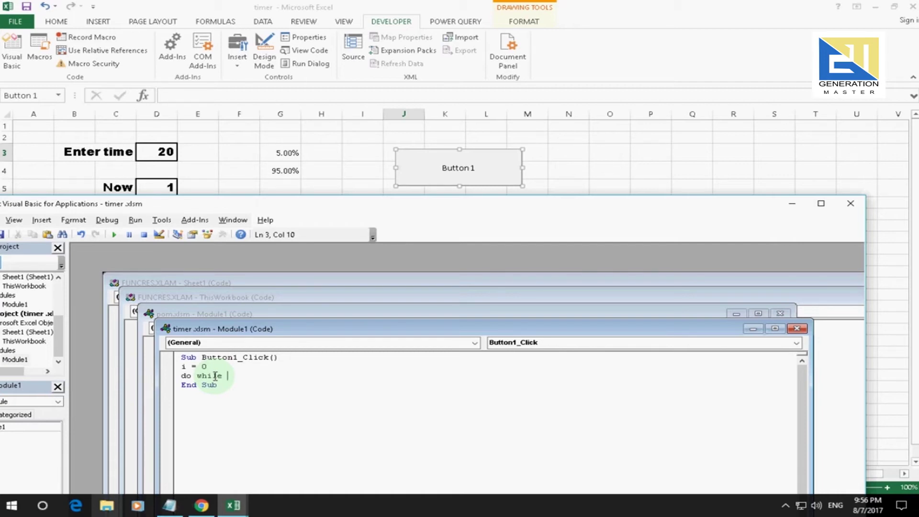
{"action": "type", "text": "i "}
{"action": "type", "text": "<"}
{"action": "type", "text": "="}
{"action": "type", "text": " Sheet1.ran"}
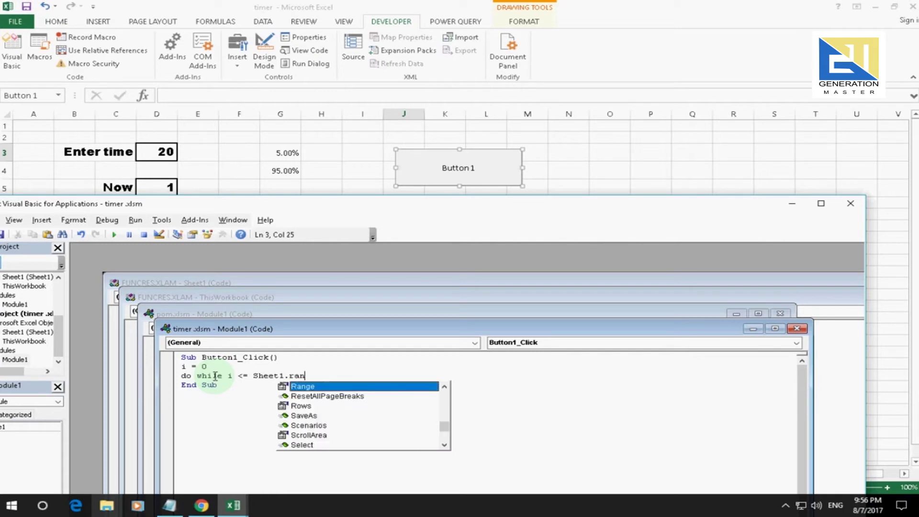
{"action": "type", "text": "ge"}
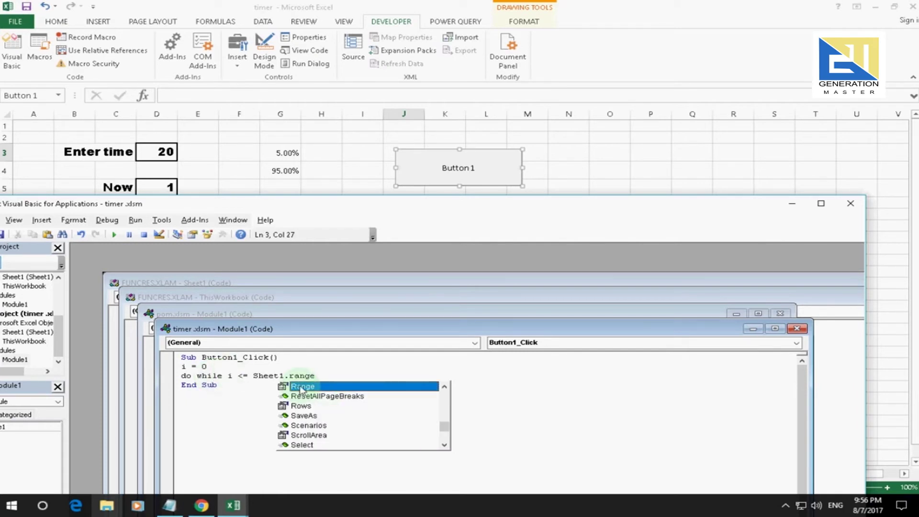
{"action": "double_click", "coordinate": [305, 387]}
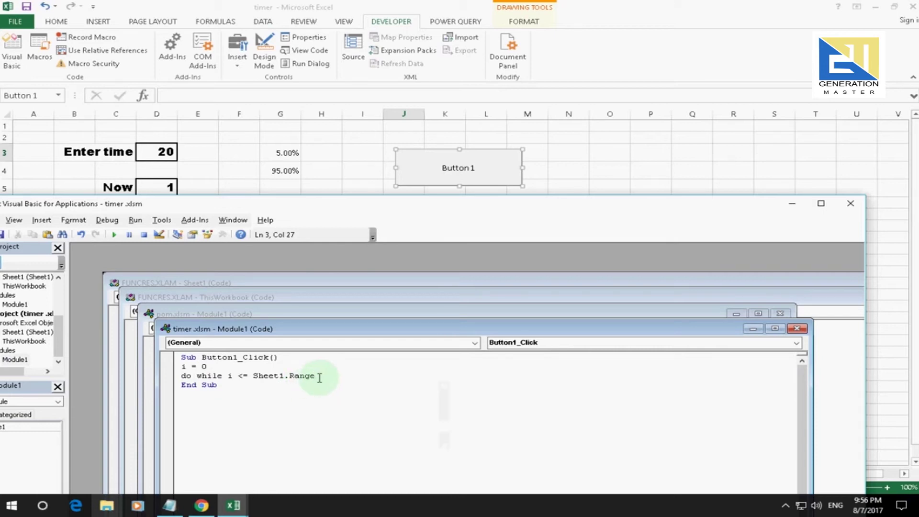
{"action": "key", "text": "ctrl+i"}
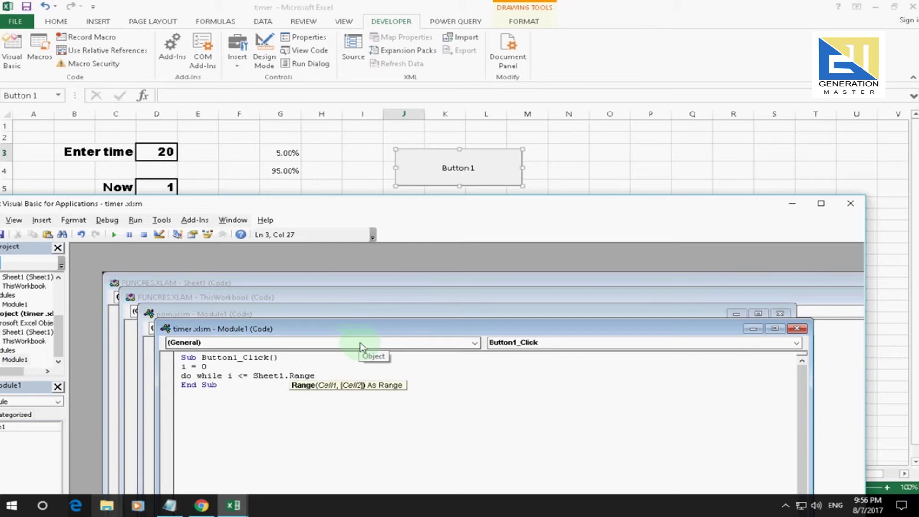
{"action": "type", "text": "("}
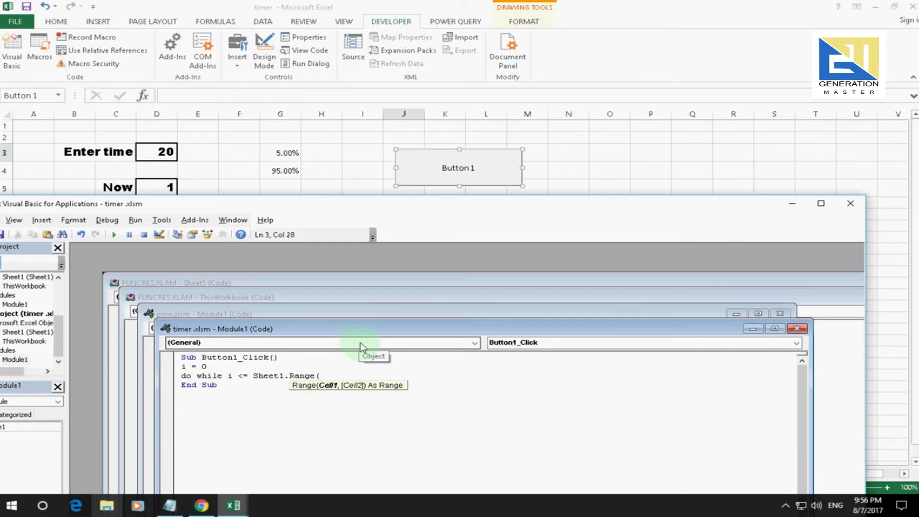
{"action": "type", "text": "\""}
{"action": "type", "text": "D"}
{"action": "type", "text": "3\""}
{"action": "type", "text": ")"}
{"action": "key", "text": "Return"}
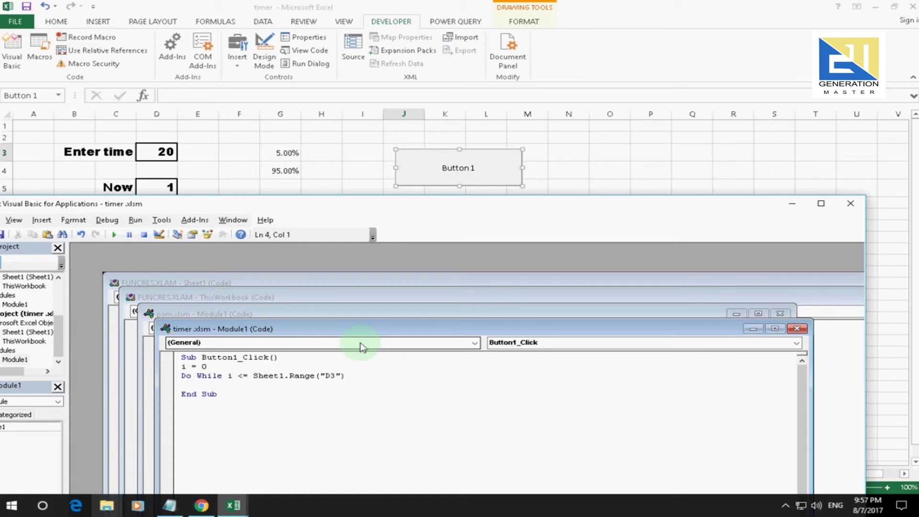
{"action": "key", "text": "Return"}
- Close the loop with Loop and add the counter line i = i + 1 inside it
{"action": "type", "text": "ioop"}
{"action": "key", "text": "Home"}
{"action": "key", "text": "Return"}
{"action": "key", "text": "Up"}
{"action": "type", "text": "i="}
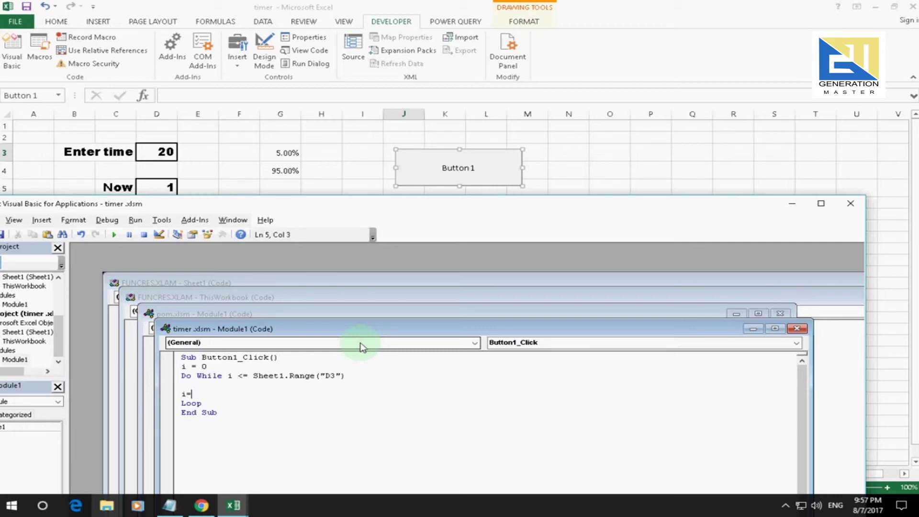
{"action": "type", "text": "i"}
{"action": "type", "text": "="}
{"action": "key", "text": "BackSpace"}
{"action": "type", "text": "+1"}
{"action": "key", "text": "Up"}
{"action": "key", "text": "Return"}
{"action": "key", "text": "Return"}
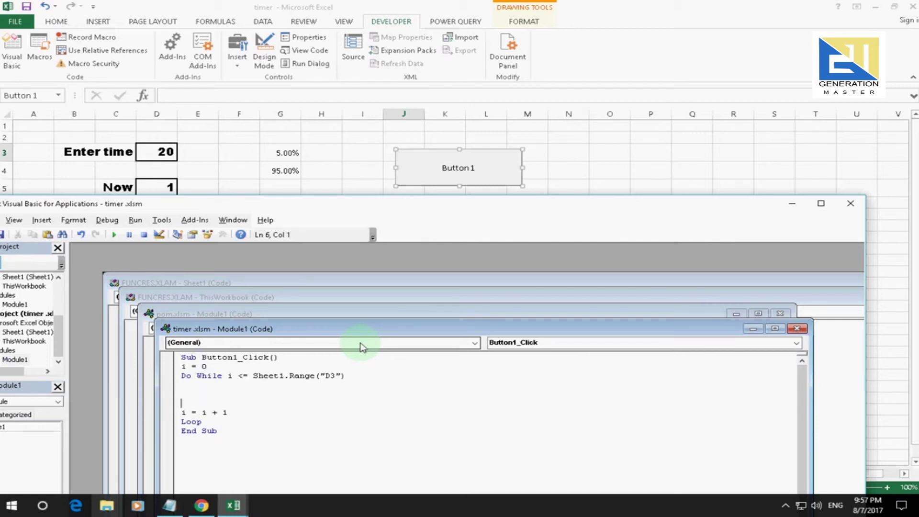
{"action": "key", "text": "Up"}
{"action": "key", "text": "Up"}
- Add Sheet1.Range("D5") = i inside the loop and begin an Application.Wait (Now + line
{"action": "left_click_drag", "start_coordinate": [252, 375], "coordinate": [353, 376]}
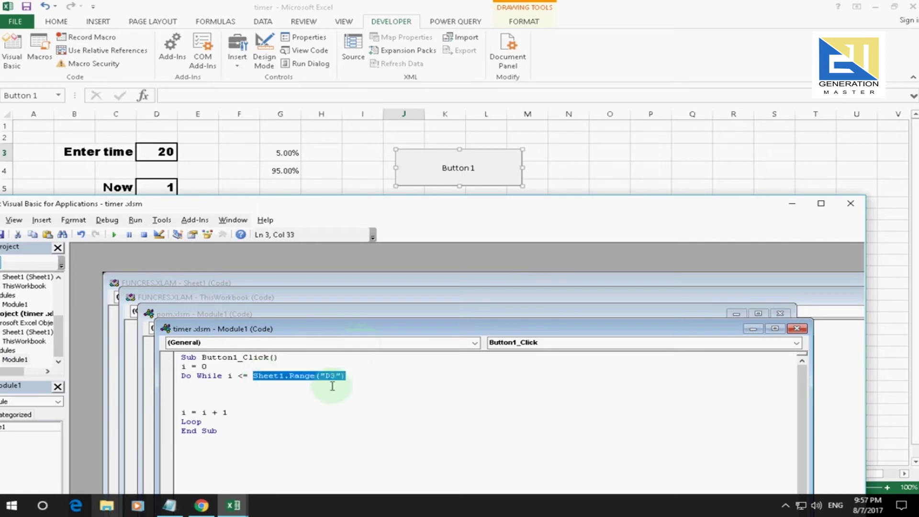
{"action": "key", "text": "ctrl+c"}
{"action": "left_click", "coordinate": [243, 386]}
{"action": "key", "text": "ctrl+v"}
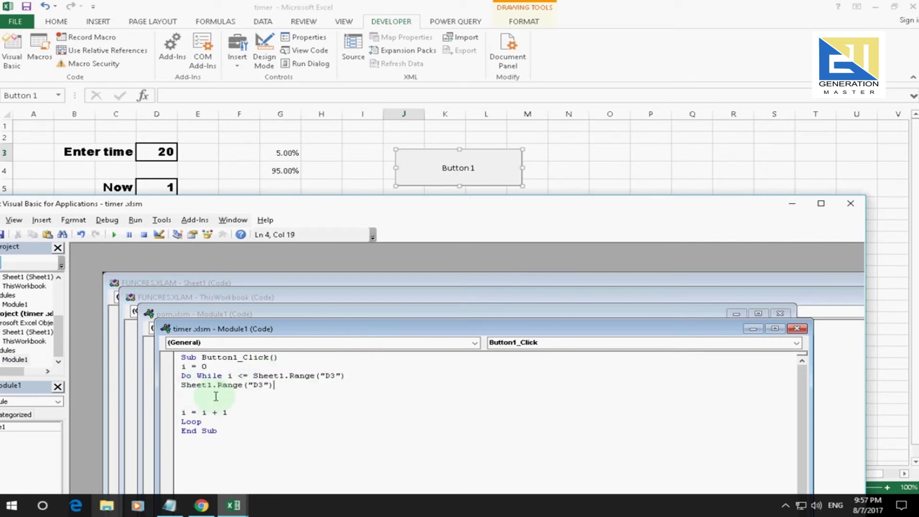
{"action": "left_click_drag", "start_coordinate": [258, 385], "coordinate": [263, 385]}
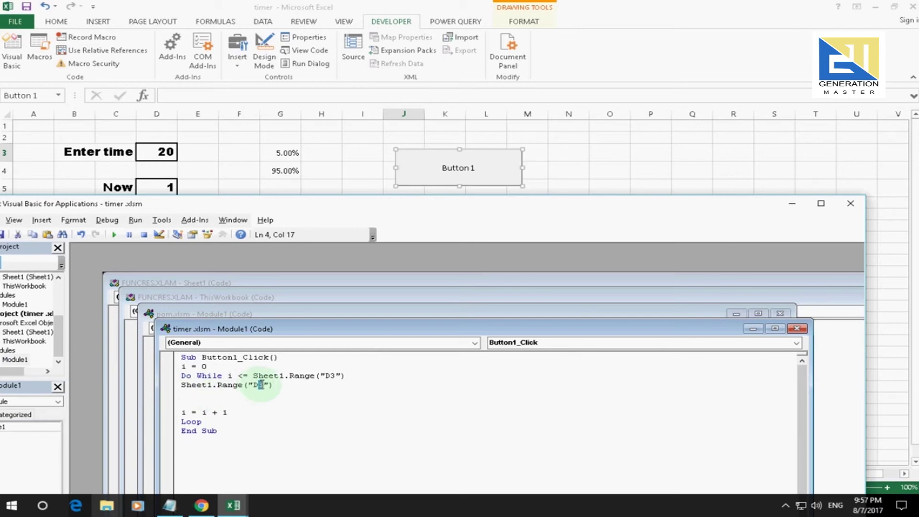
{"action": "type", "text": "5"}
{"action": "left_click", "coordinate": [287, 387]}
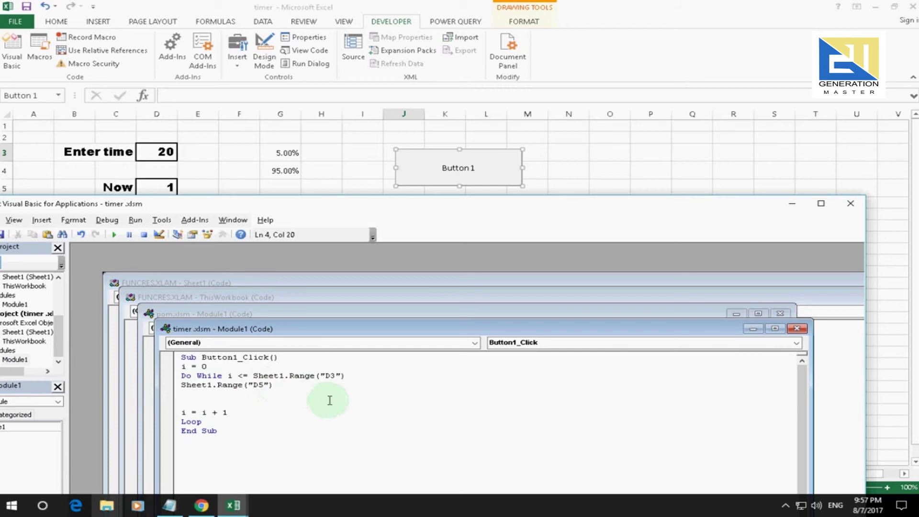
{"action": "type", "text": "= "}
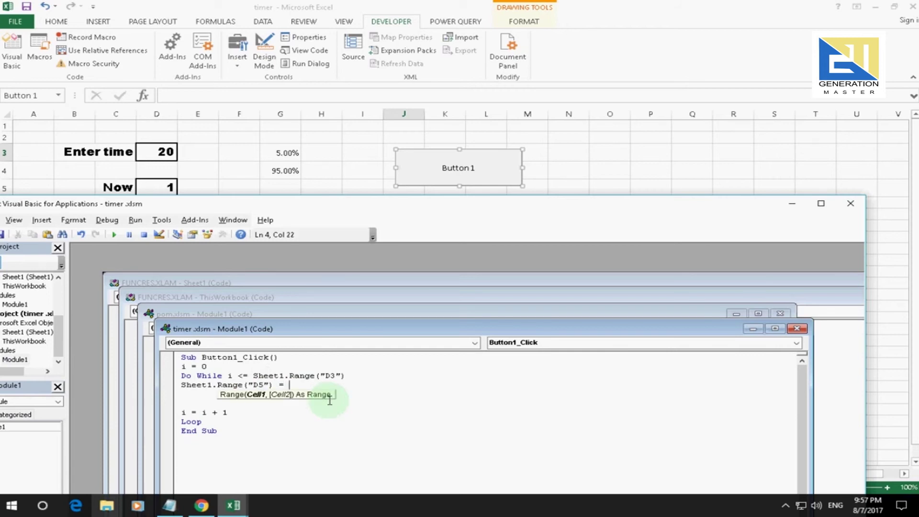
{"action": "type", "text": "i"}
{"action": "key", "text": "Return"}
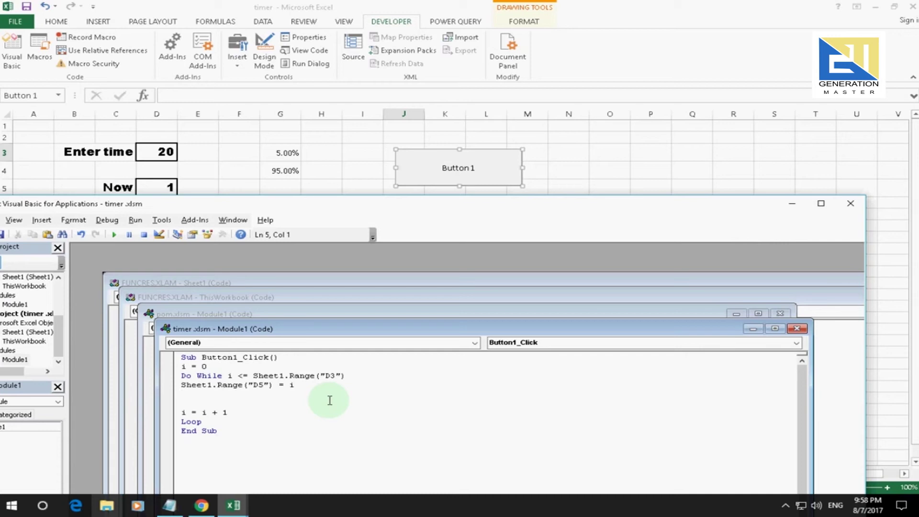
{"action": "type", "text": "Appli"}
{"action": "type", "text": "catio"}
{"action": "type", "text": "n."}
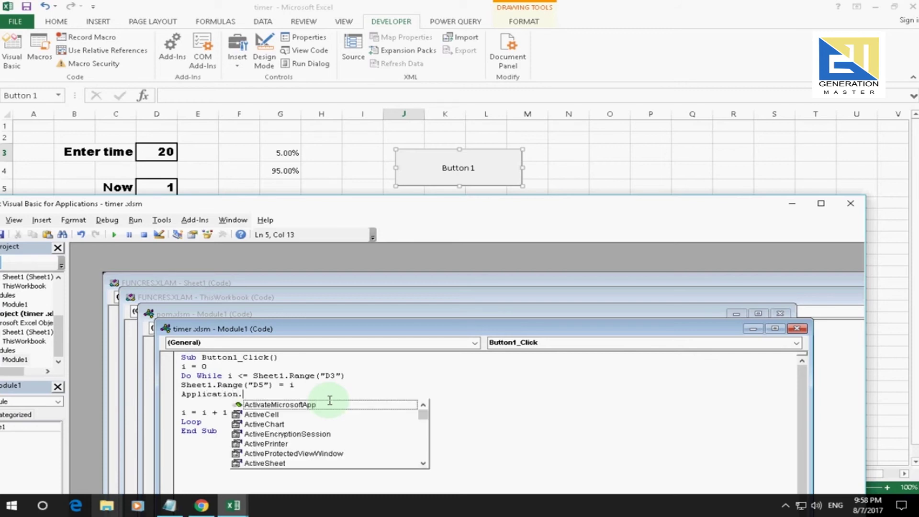
{"action": "type", "text": "Wa"}
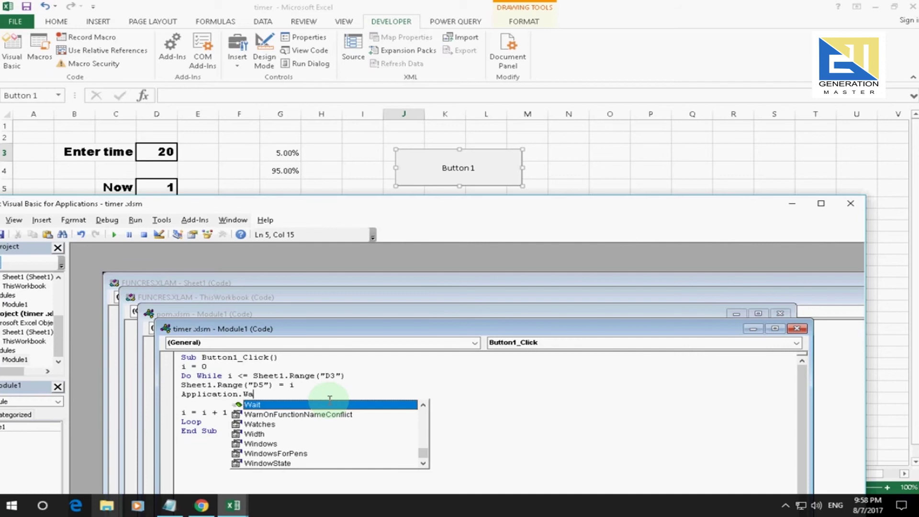
{"action": "type", "text": "it"}
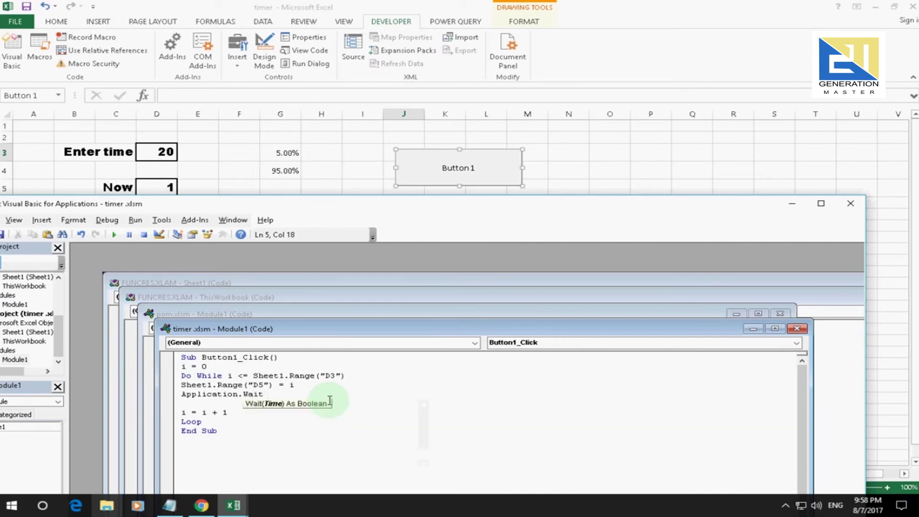
{"action": "type", "text": " (Now "}
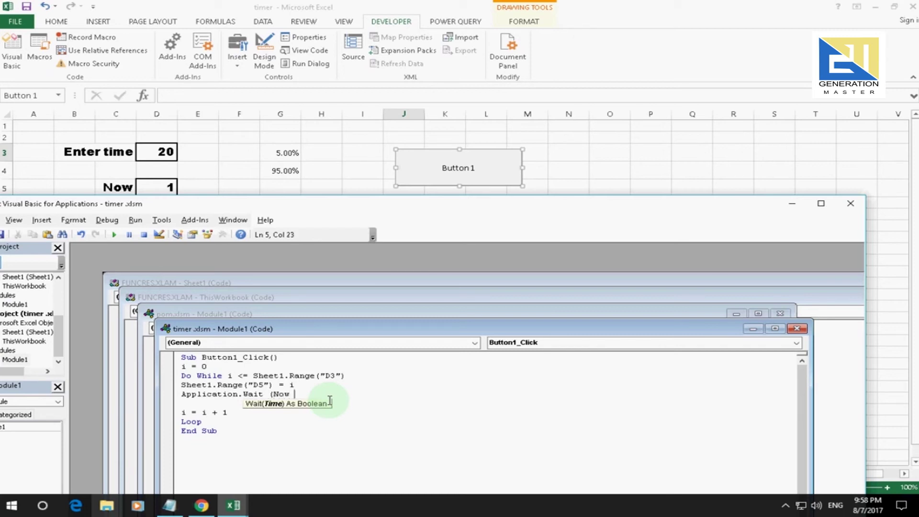
{"action": "type", "text": "+"}
- Complete the loop's pause line as Application.Wait (Now + TimeValue("00:00:01")) and reposition the editor
{"action": "key", "text": "BackSpace"}
{"action": "type", "text": "+ "}
{"action": "type", "text": "Timevalue"}
{"action": "type", "text": "("}
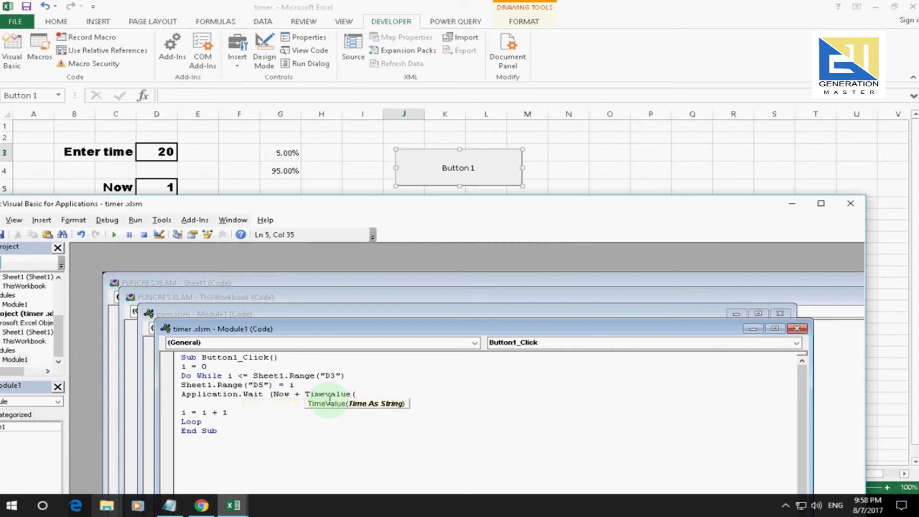
{"action": "type", "text": "\"00:00:01"}
{"action": "type", "text": "\""}
{"action": "type", "text": ")"}
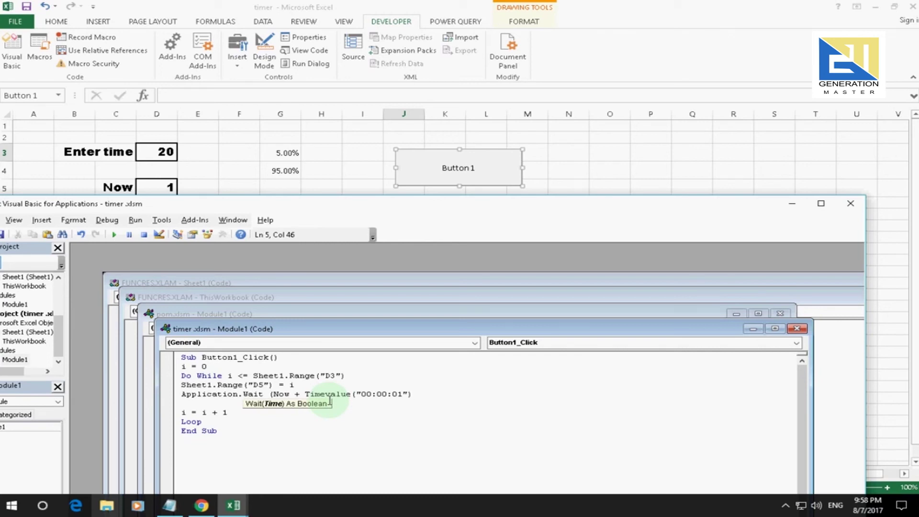
{"action": "type", "text": ")"}
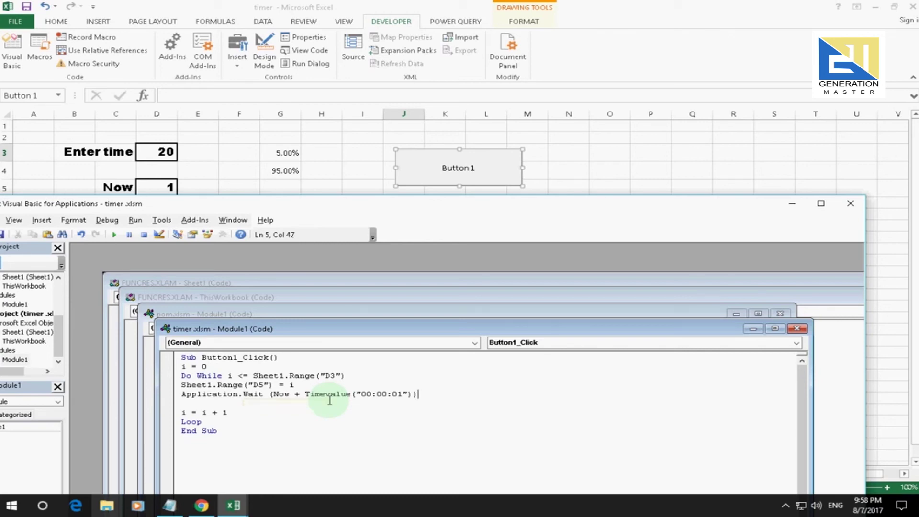
{"action": "key", "text": "Down"}
{"action": "key", "text": "Down"}
{"action": "key", "text": "Up"}
{"action": "key", "text": "Down"}
{"action": "key", "text": "Down"}
{"action": "key", "text": "End"}
{"action": "key", "text": "Down"}
{"action": "key", "text": "Down"}
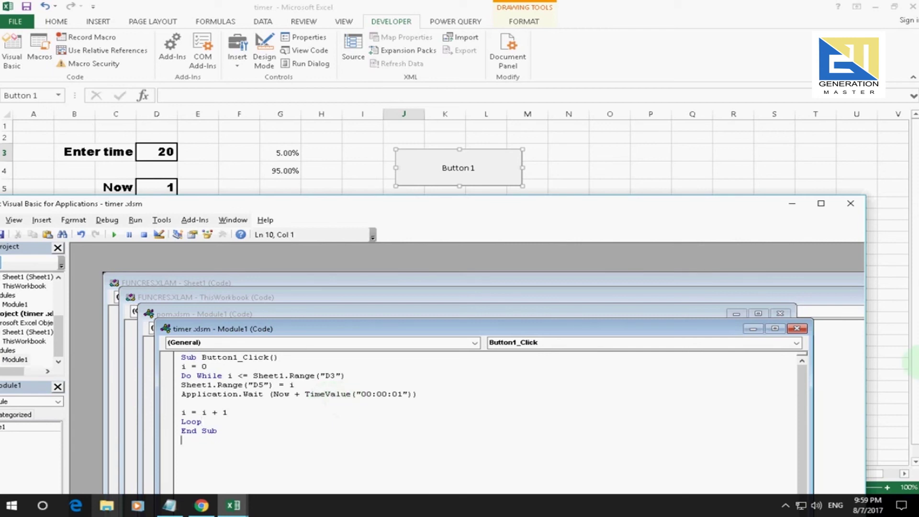
{"action": "left_click_drag", "start_coordinate": [206, 205], "coordinate": [310, 145]}
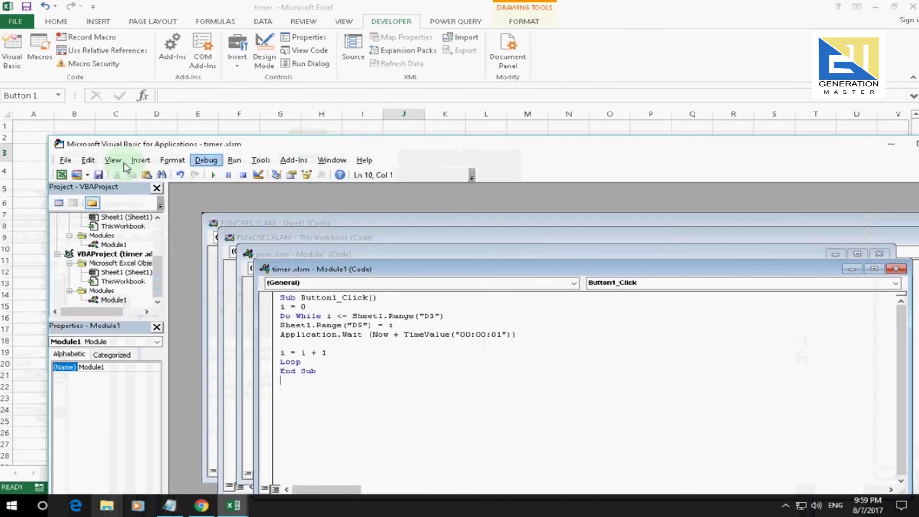
- Return to Excel and change the button caption from 'Button 1' to 'Start timer'
{"action": "left_click", "coordinate": [65, 160]}
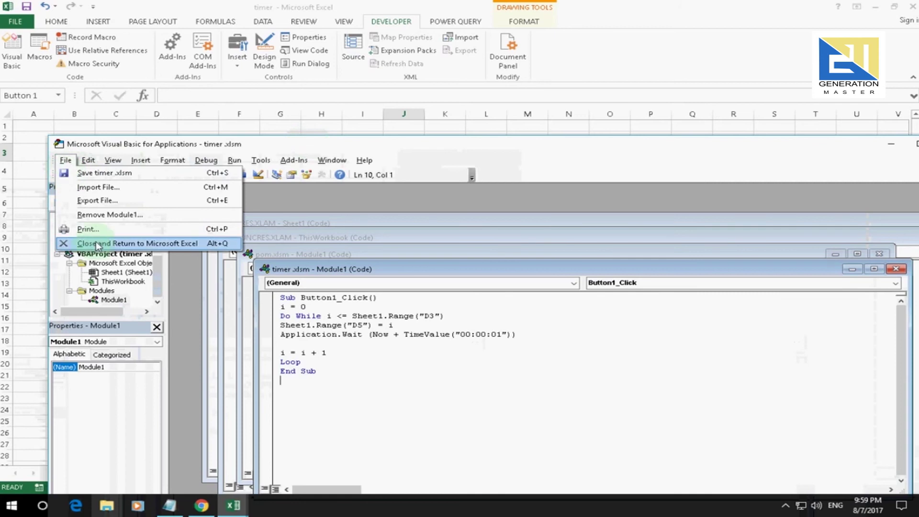
{"action": "left_click", "coordinate": [96, 241]}
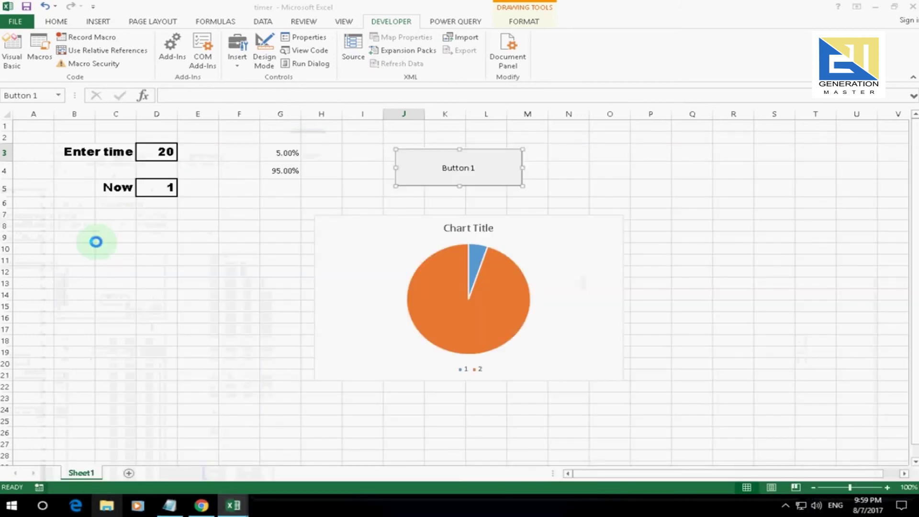
{"action": "left_click", "coordinate": [456, 168]}
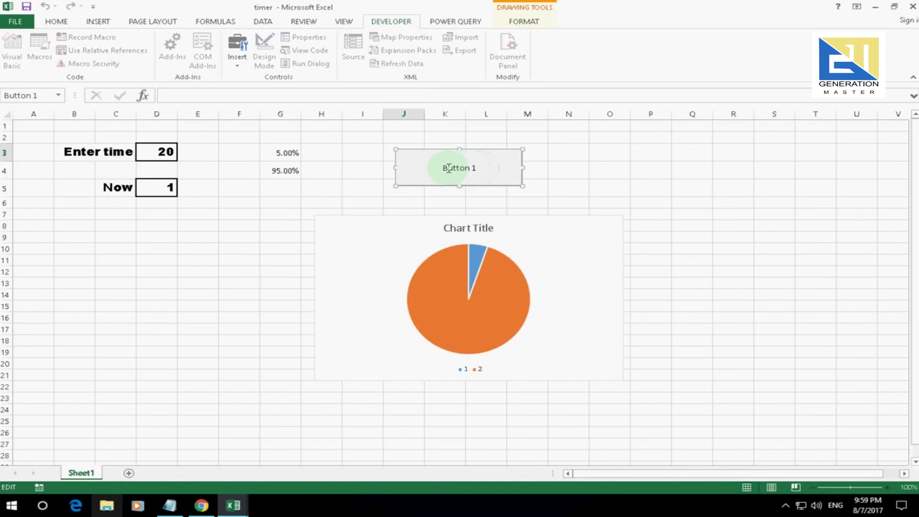
{"action": "triple_click", "coordinate": [444, 167]}
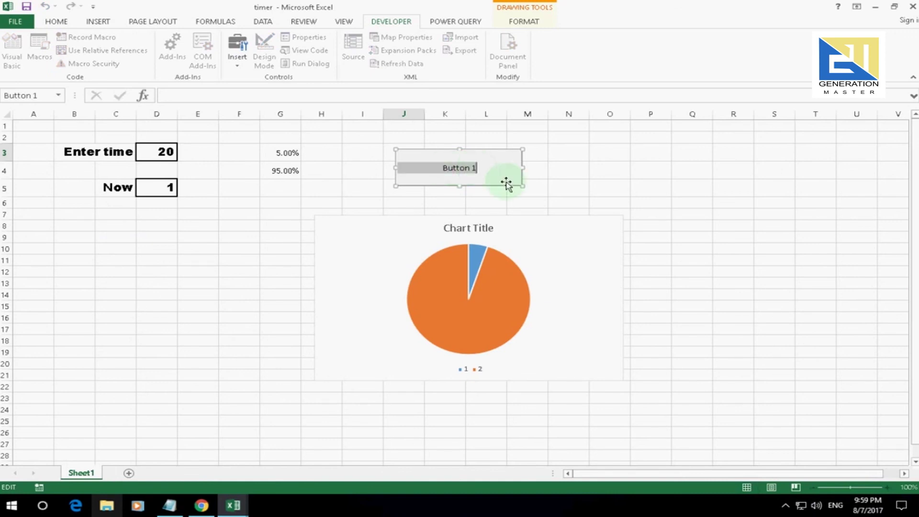
{"action": "type", "text": "Start timer"}
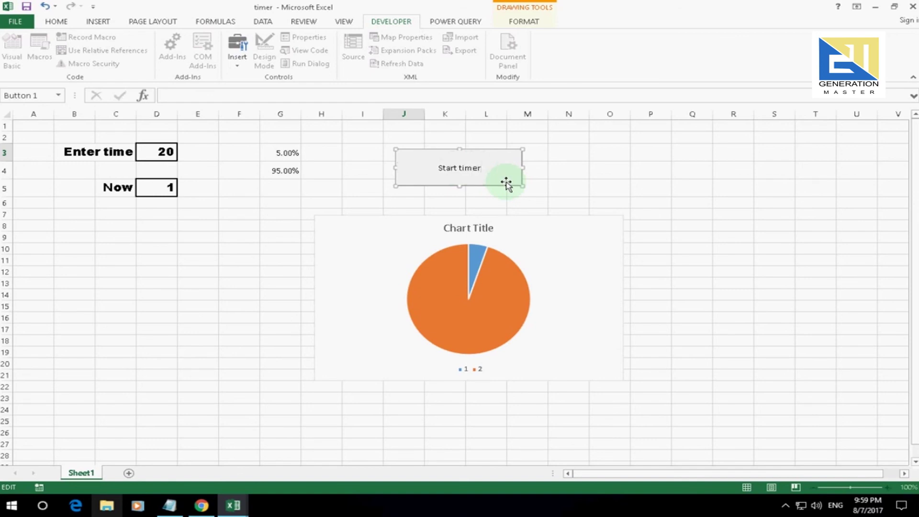
{"action": "left_click", "coordinate": [612, 228]}
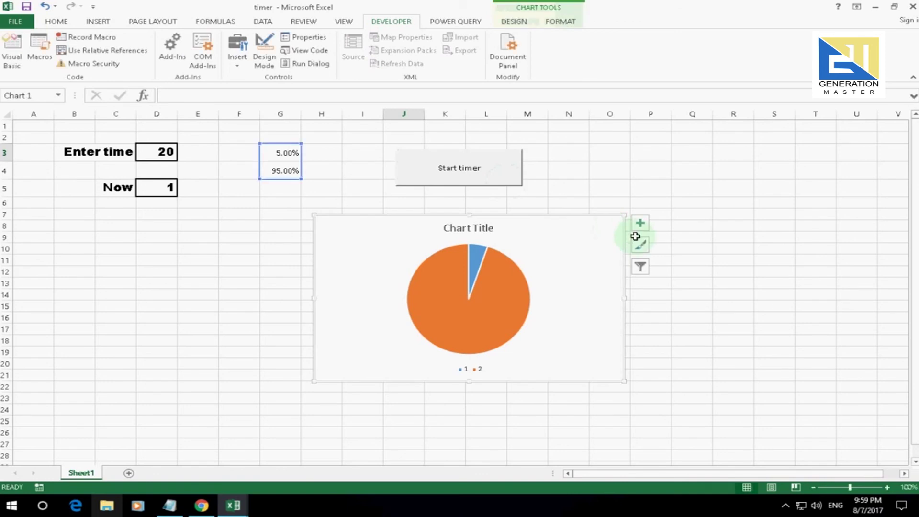
- Run Start timer until Now reaches 20 and the pie hits 100%, then edit cell D3
{"action": "left_click", "coordinate": [464, 169]}
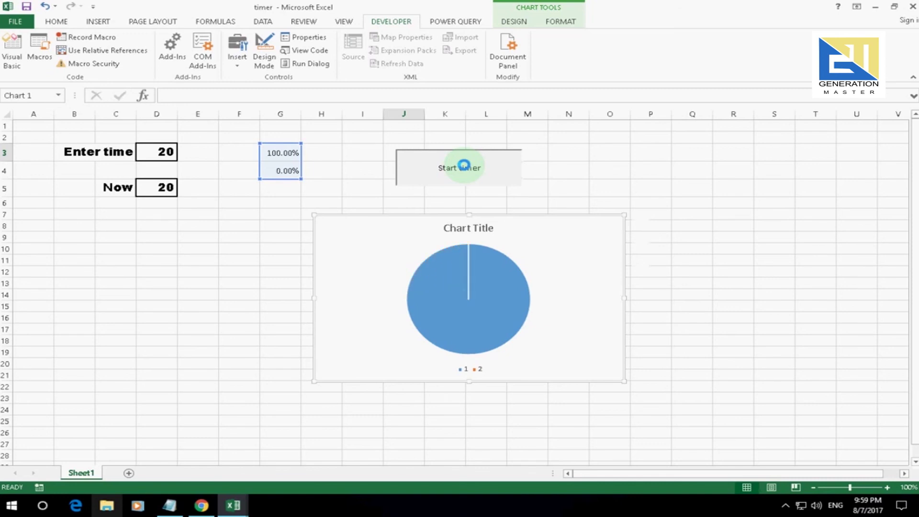
{"action": "left_click", "coordinate": [165, 153]}
{"action": "double_click", "coordinate": [164, 152]}
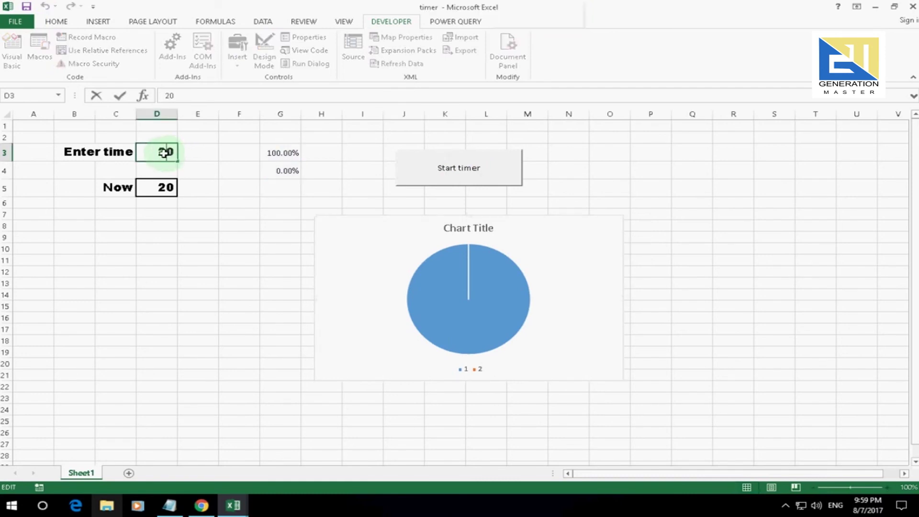
- Change Enter time in D3 from 20 to 30 and run the timer again
{"action": "left_click_drag", "start_coordinate": [153, 152], "coordinate": [187, 152]}
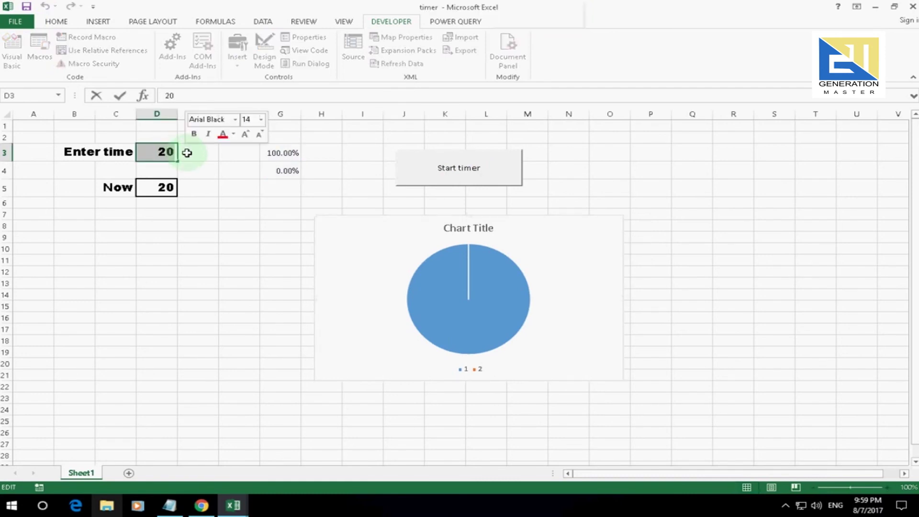
{"action": "type", "text": "30"}
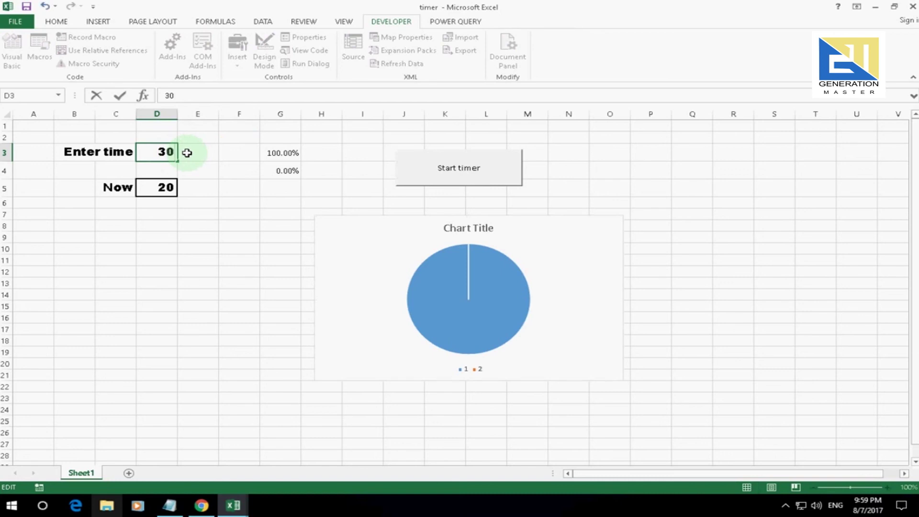
{"action": "key", "text": "Return"}
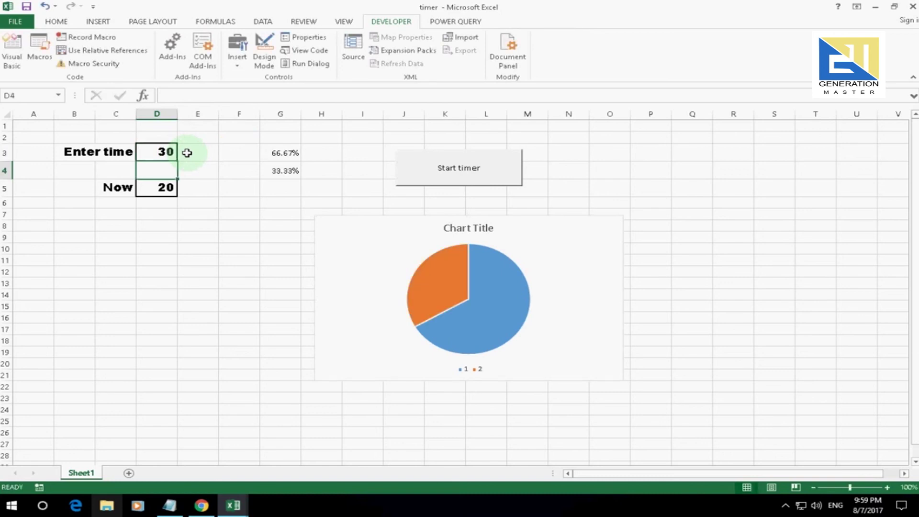
{"action": "left_click", "coordinate": [470, 177]}
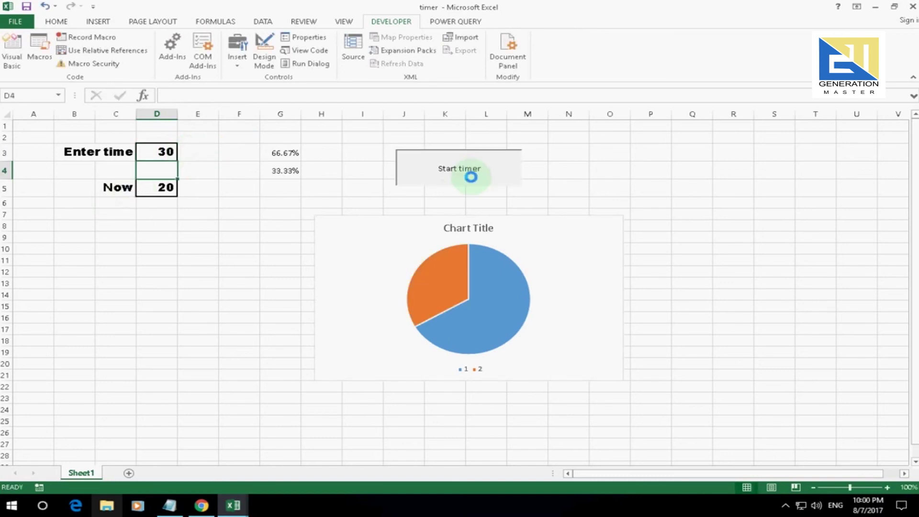